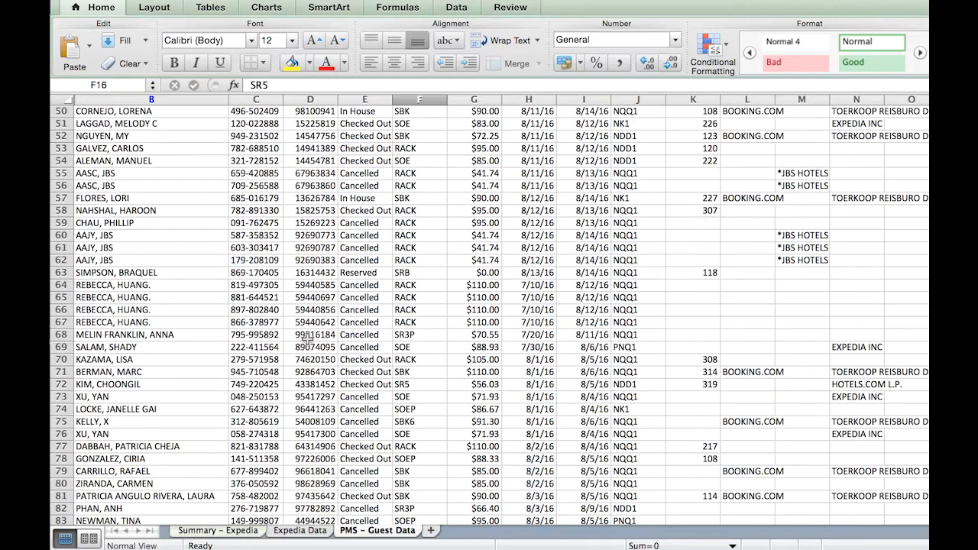
# Look through the PMS guest data and examine the Guest, Check-Out, Status and Who Collects columns in the Expedia data
pyautogui.scroll(20, 297, 306)
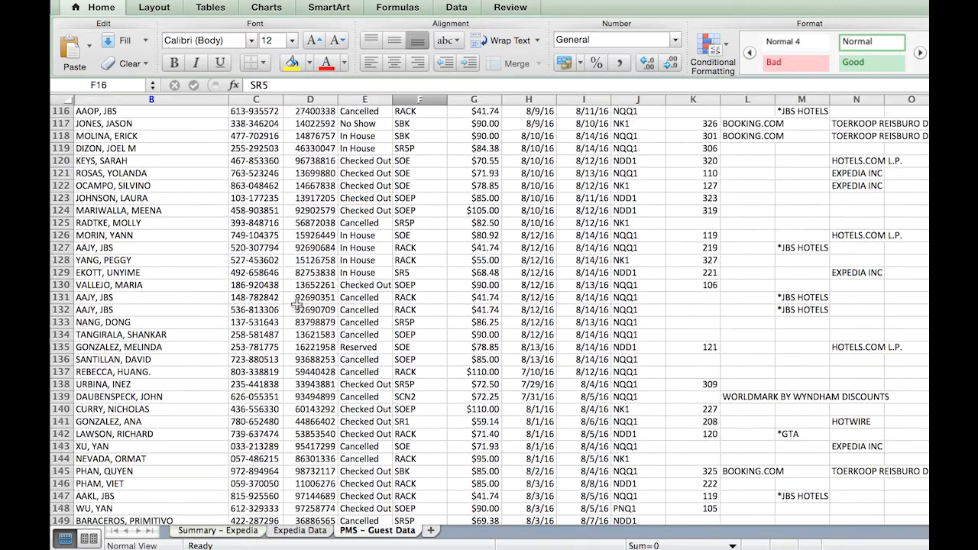
pyautogui.scroll(2, 296, 297)
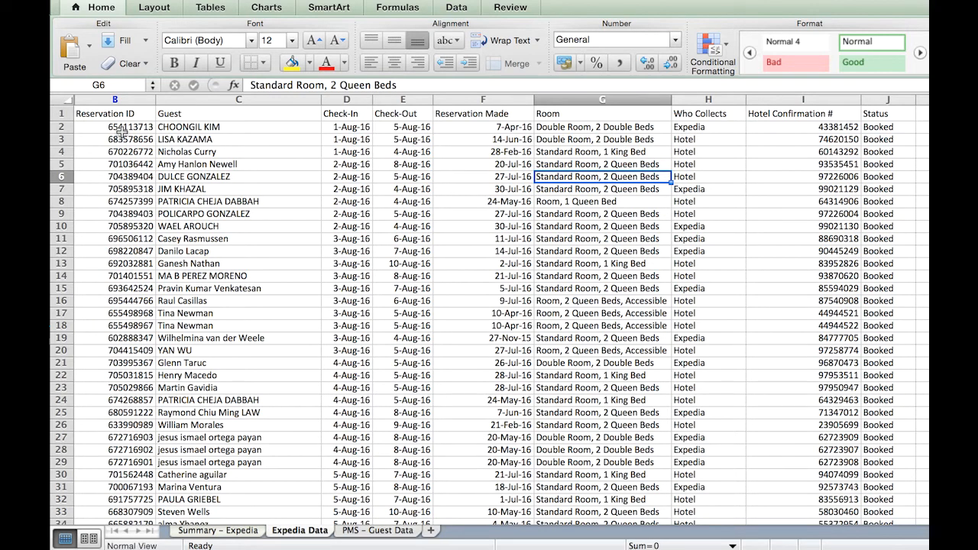
pyautogui.click(459, 252)
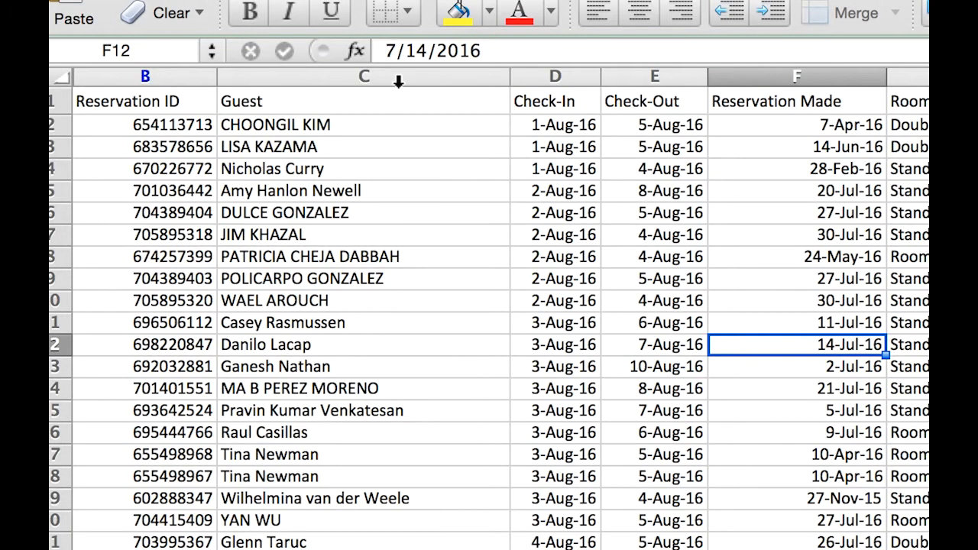
pyautogui.click(398, 79)
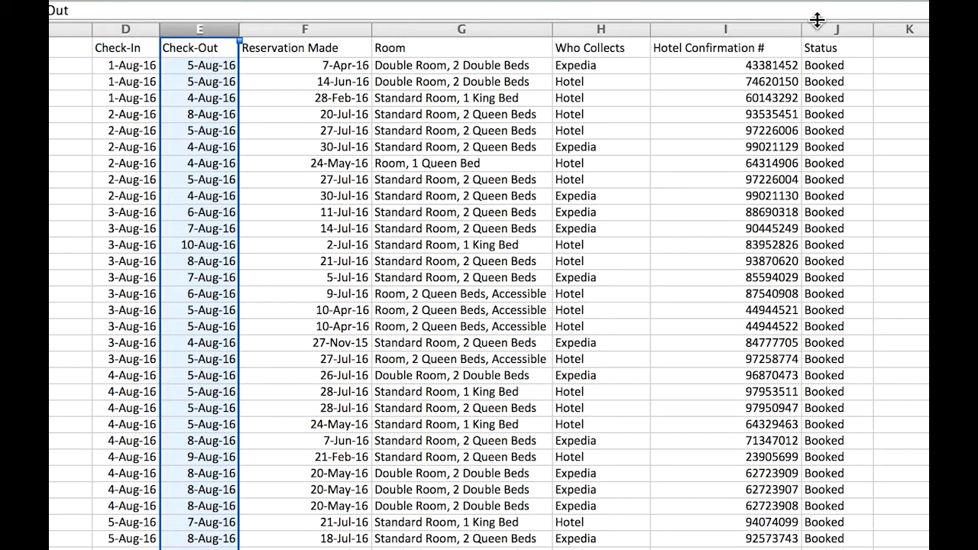
pyautogui.click(822, 26)
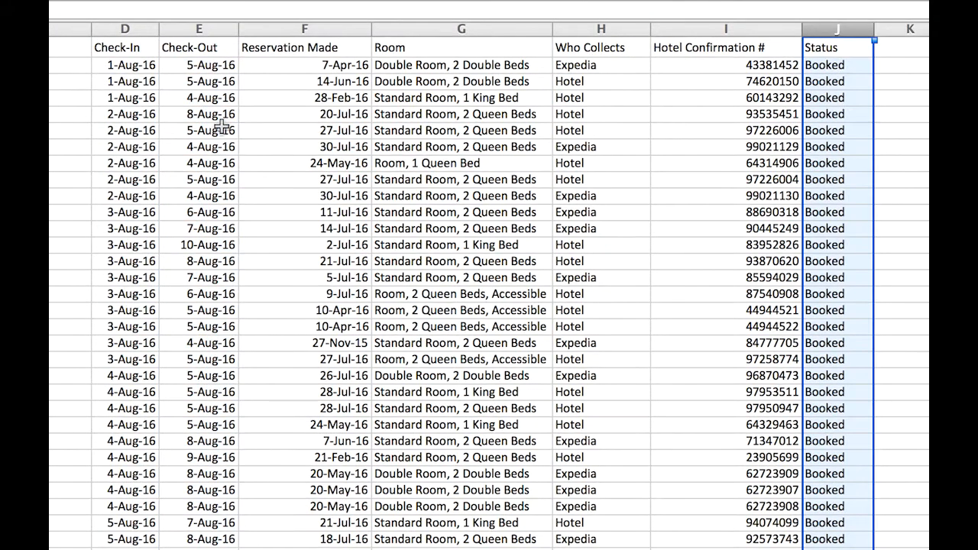
pyautogui.click(207, 29)
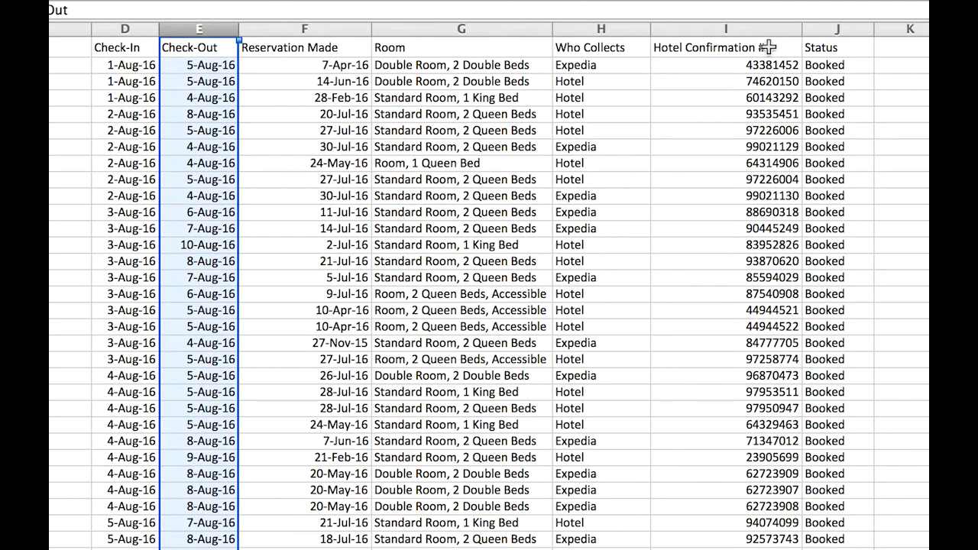
pyautogui.click(840, 29)
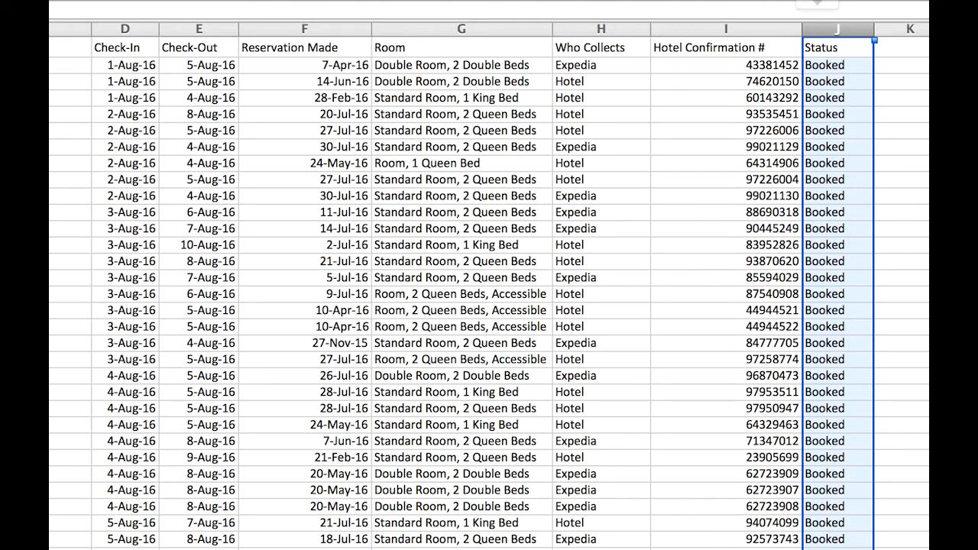
pyautogui.click(588, 25)
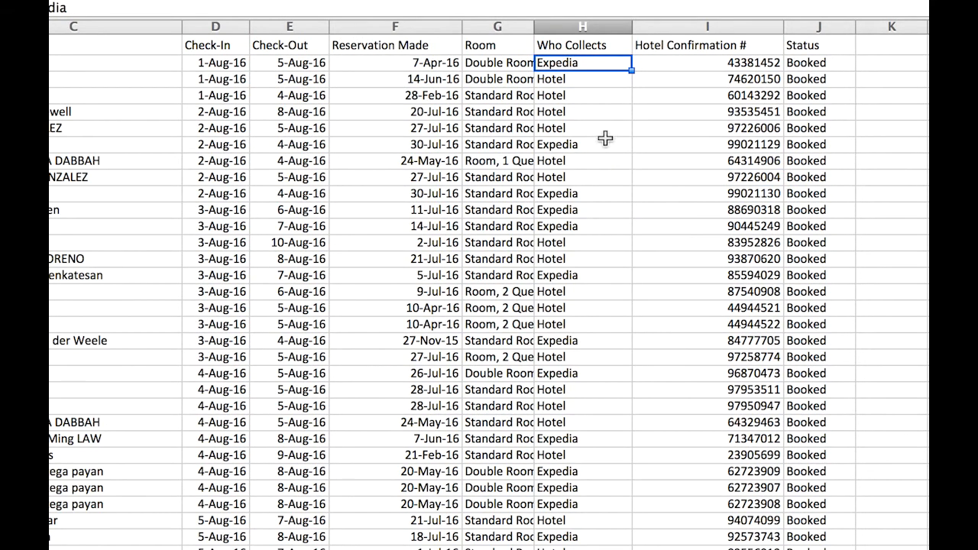
# Highlight reservations marked Expedia under Who Collects, along with several matching guest names, and clear the selection
pyautogui.click(604, 143)
pyautogui.moveTo(595, 192); pyautogui.dragTo(585, 229)
pyautogui.keyDown('super'); pyautogui.click(572, 274); pyautogui.keyUp('super')
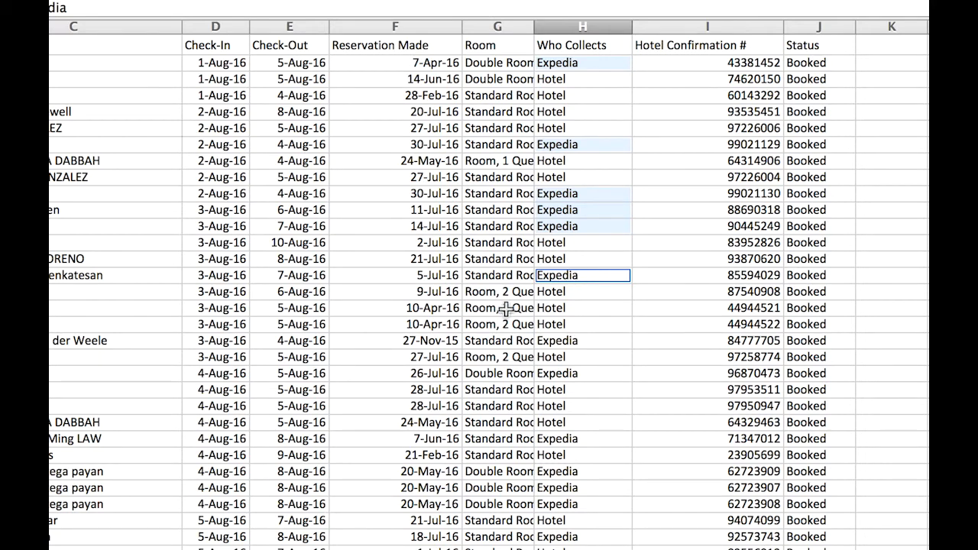
pyautogui.keyDown('super'); pyautogui.click(583, 341); pyautogui.keyUp('super')
pyautogui.keyDown('super'); pyautogui.click(583, 374); pyautogui.keyUp('super')
pyautogui.keyDown('super'); pyautogui.click(583, 439); pyautogui.keyUp('super')
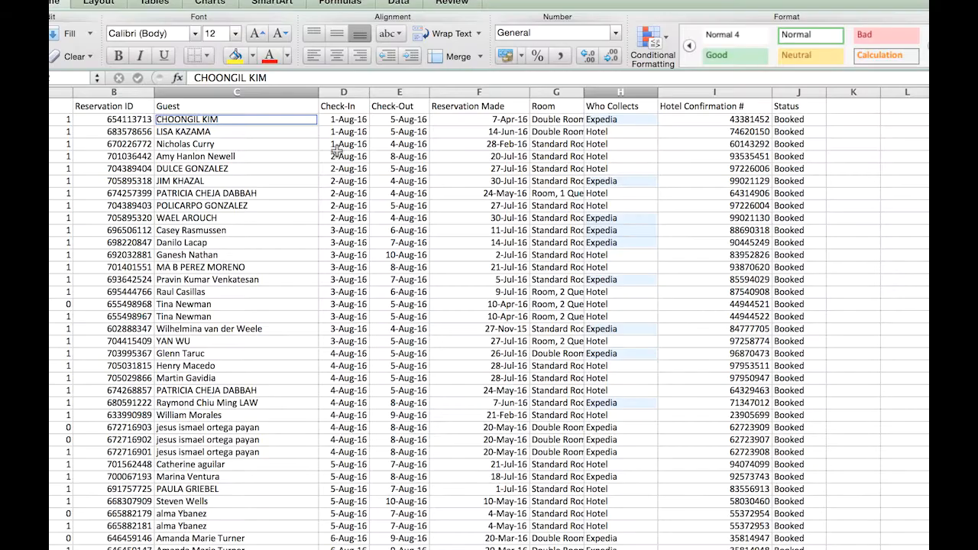
pyautogui.click(306, 184)
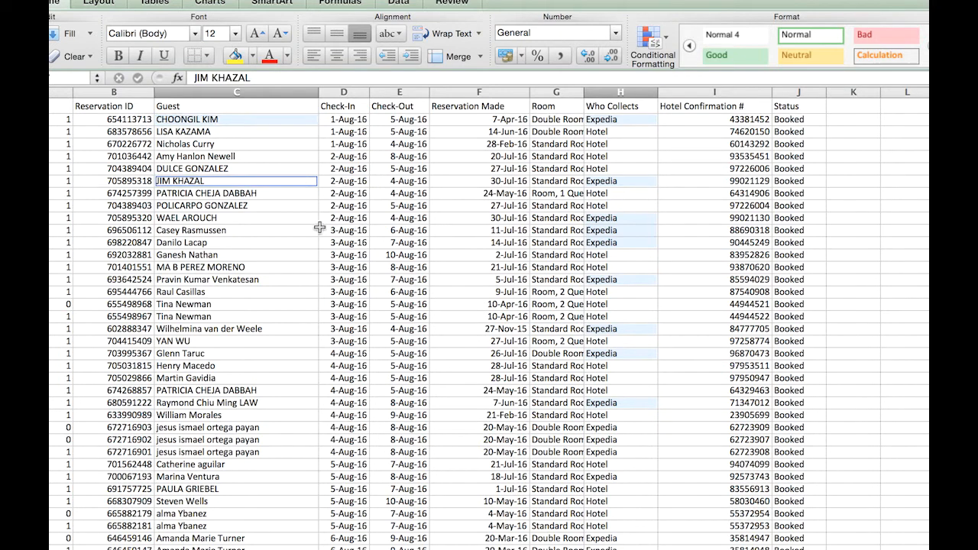
pyautogui.click(303, 219)
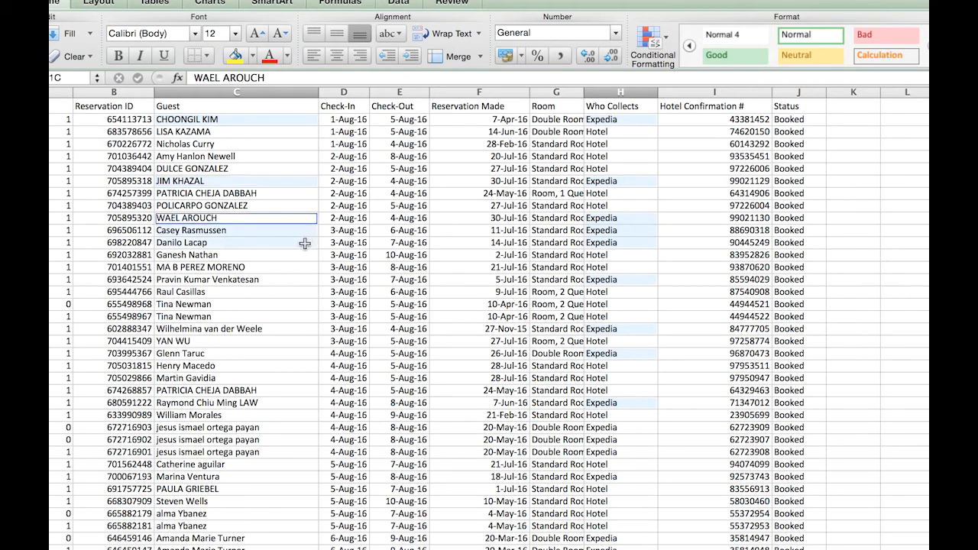
pyautogui.click(519, 206)
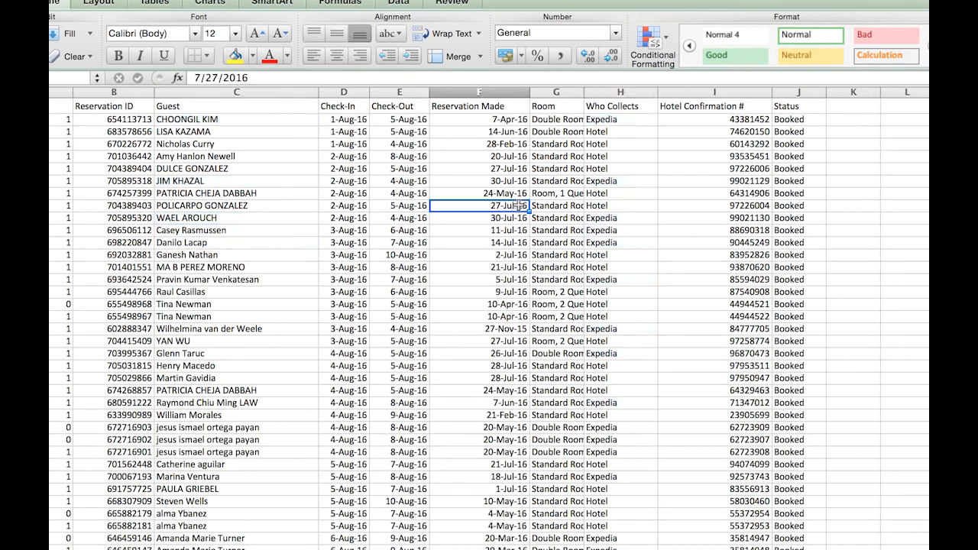
# Highlight a series of reservations marked Hotel in the Who Collects column
pyautogui.moveTo(607, 133); pyautogui.dragTo(610, 168)
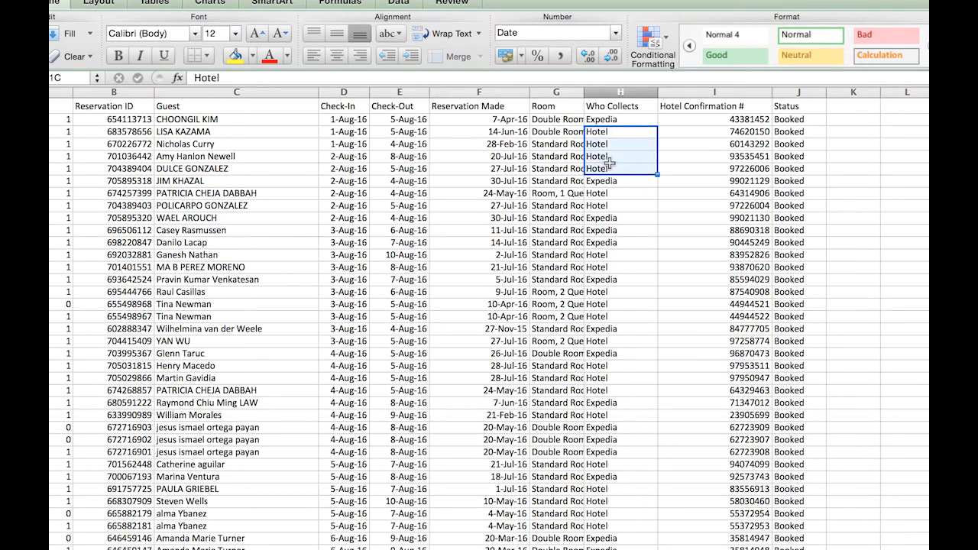
pyautogui.keyDown('super'); pyautogui.click(609, 194); pyautogui.keyUp('super')
pyautogui.moveTo(608, 255); pyautogui.dragTo(611, 312)
pyautogui.keyDown('super'); pyautogui.click(608, 341); pyautogui.keyUp('super')
pyautogui.moveTo(609, 365); pyautogui.dragTo(615, 389)
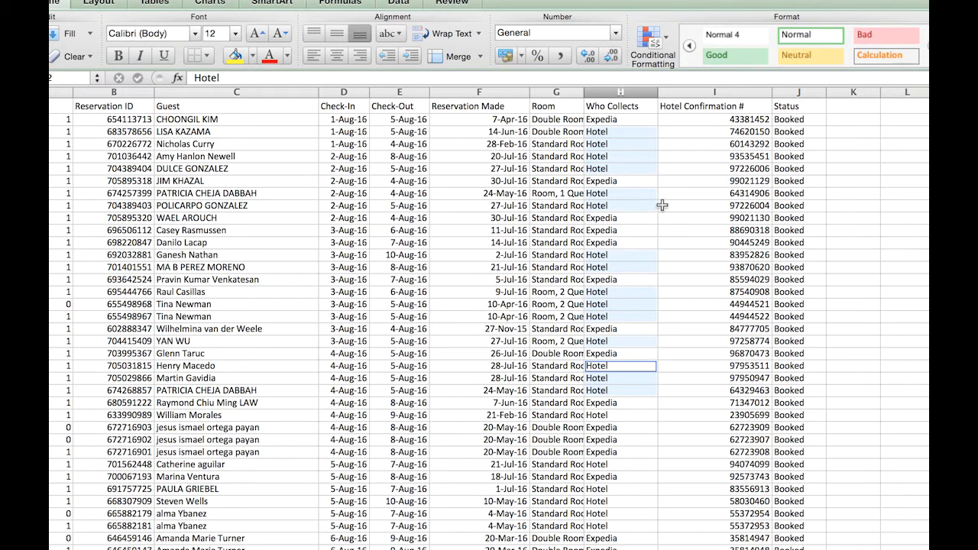
# Filter the reservations to show only Hotel under Who Collects, and remove the filter again
pyautogui.click(635, 106)
pyautogui.press('super+shift+f')
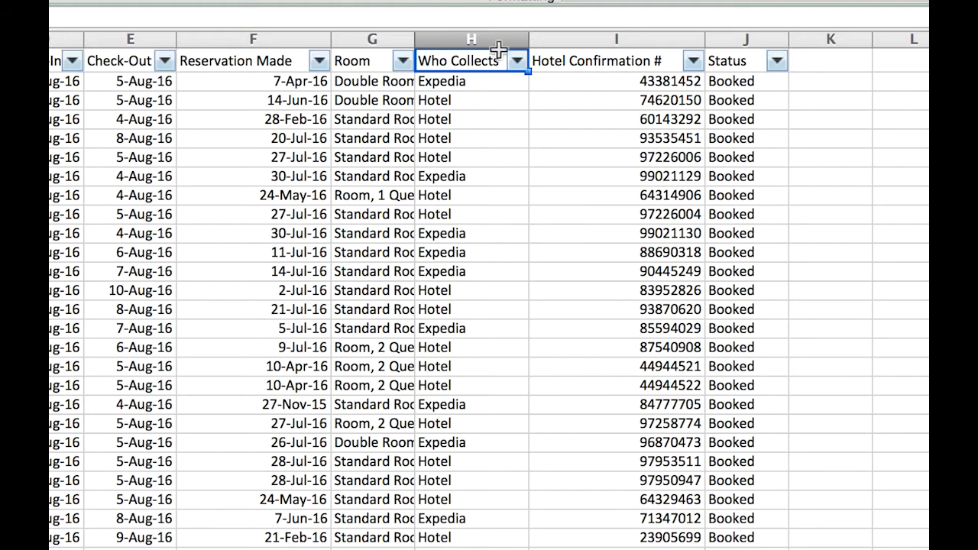
pyautogui.click(517, 61)
pyautogui.click(583, 328)
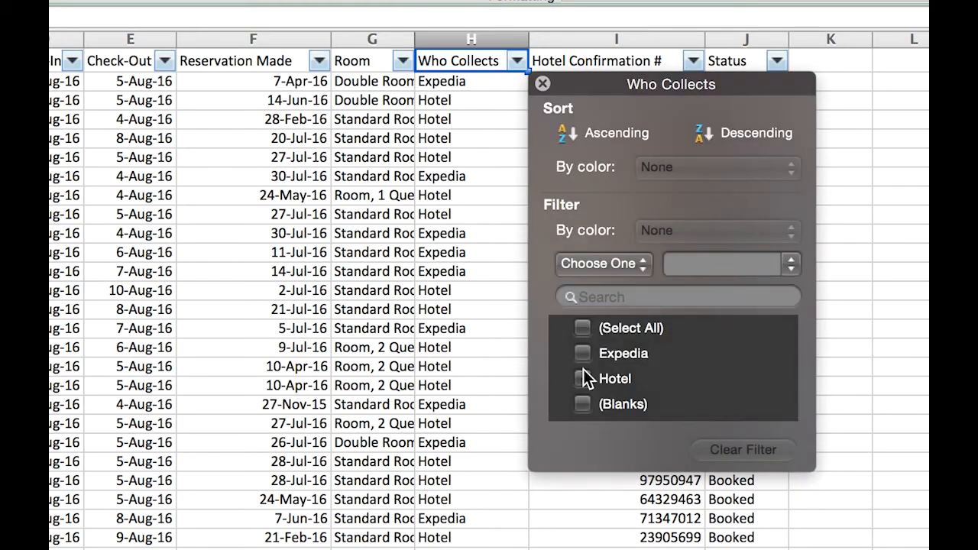
pyautogui.click(470, 353)
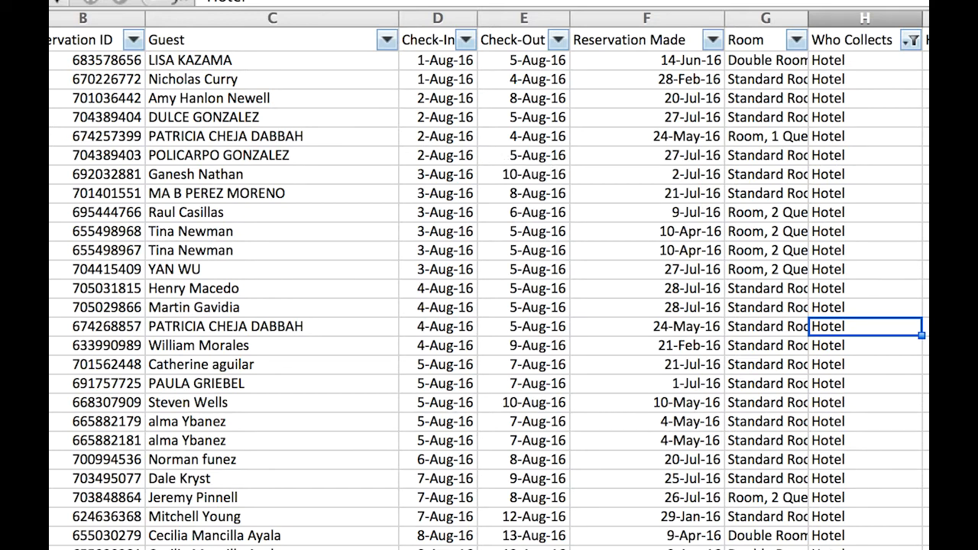
pyautogui.press('shift+super+f')
pyautogui.click(487, 151)
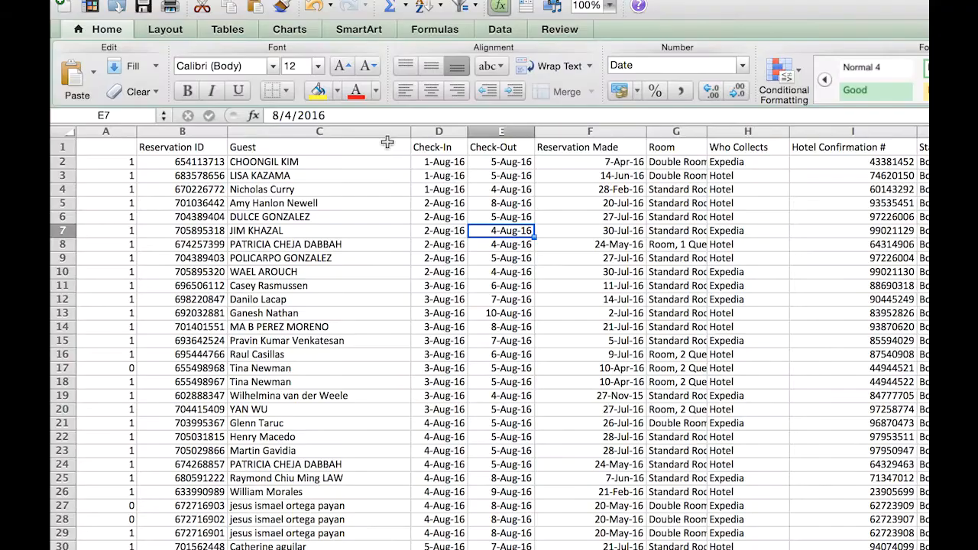
# Create a manual PivotTable on a new worksheet from the Expedia Data range $B$1:$J$958
pyautogui.click(502, 26)
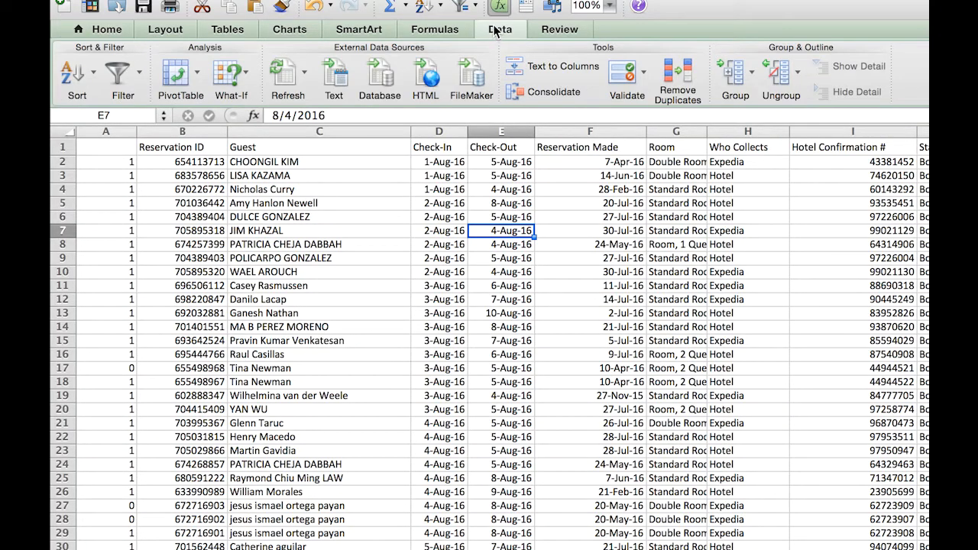
pyautogui.press('Left')
pyautogui.press('Left')
pyautogui.click(196, 72)
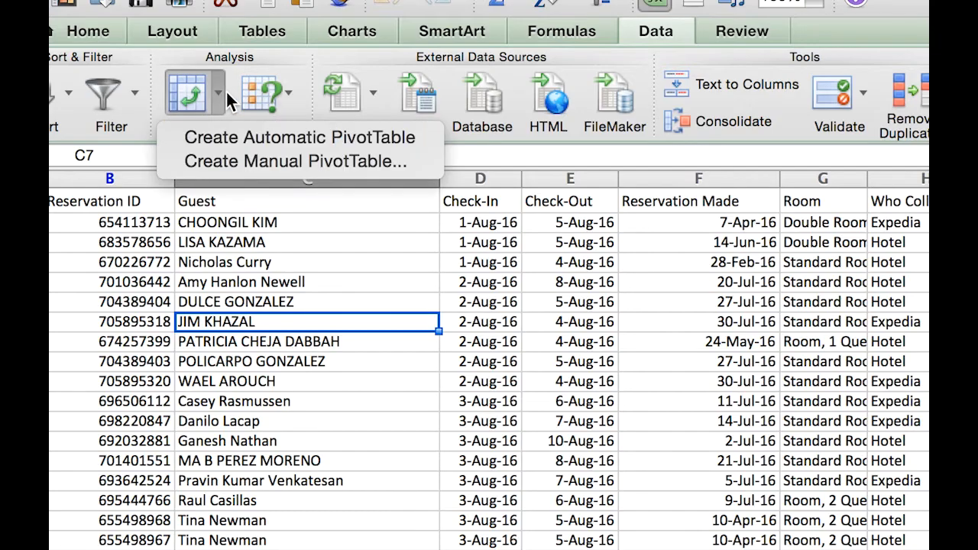
pyautogui.click(236, 158)
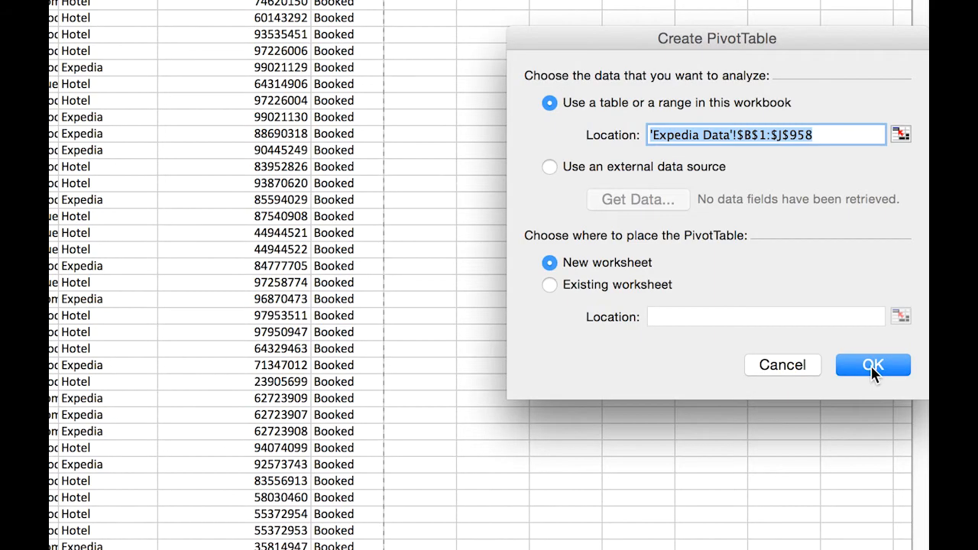
pyautogui.click(871, 366)
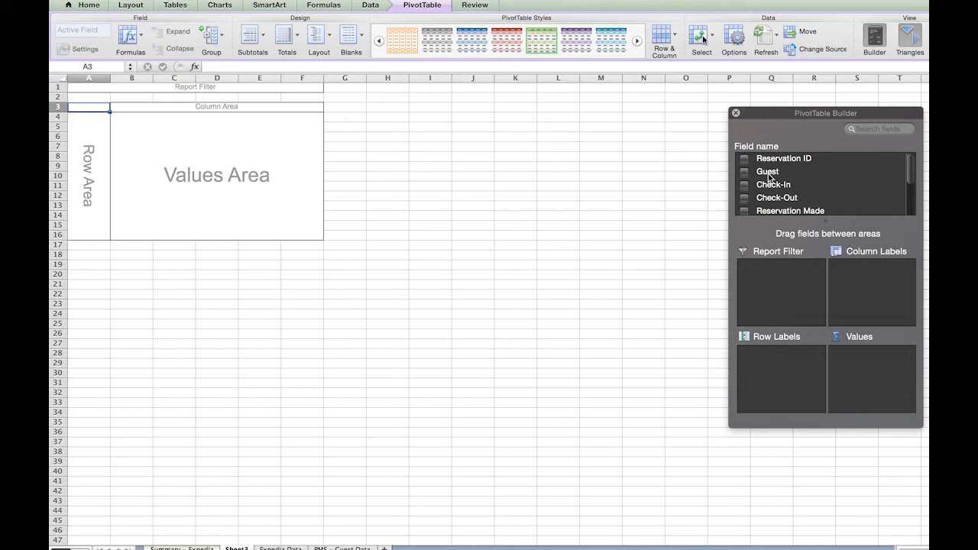
# Add the Guest field to the PivotTable's row labels and look through the resulting guest list
pyautogui.moveTo(770, 178); pyautogui.dragTo(799, 356)
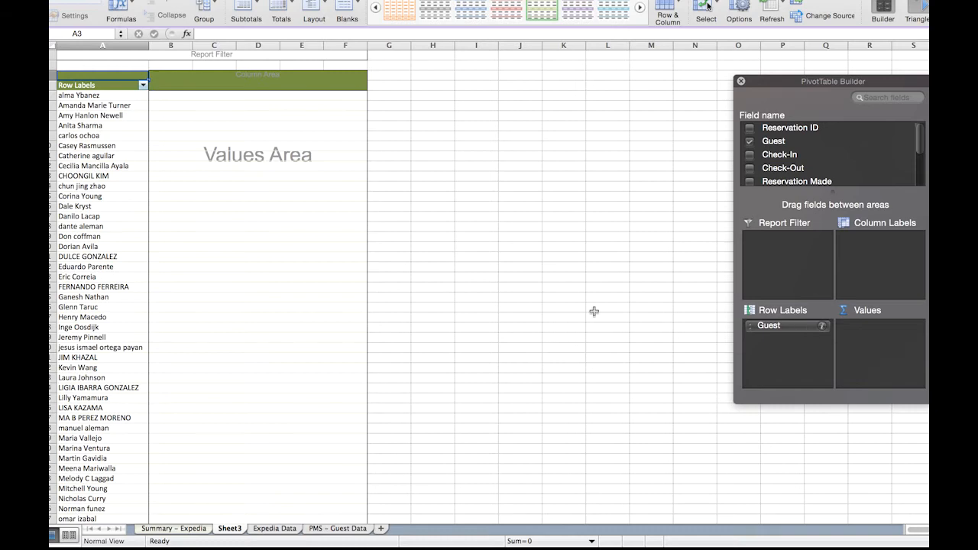
pyautogui.scroll(-10, 361, 271)
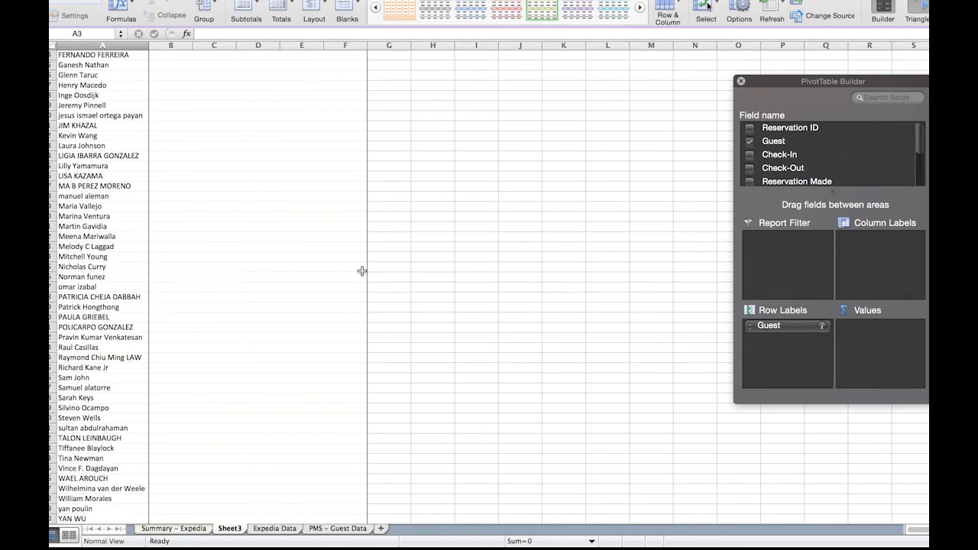
pyautogui.scroll(10, 361, 270)
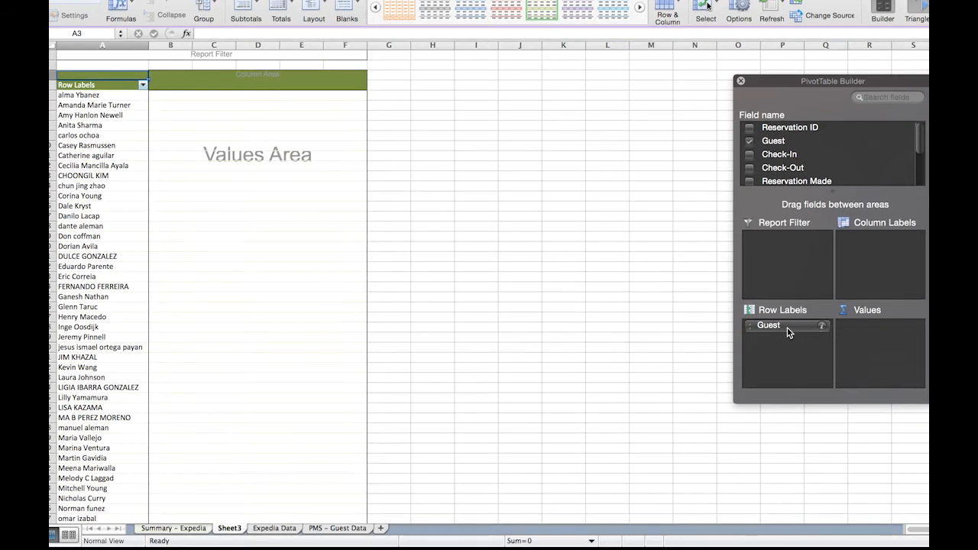
pyautogui.moveTo(782, 330)
pyautogui.mouseDown()
pyautogui.moveTo(865, 333)
pyautogui.moveTo(844, 288)
pyautogui.moveTo(868, 278)
pyautogui.moveTo(866, 246)
pyautogui.moveTo(797, 236)
pyautogui.moveTo(791, 328)
pyautogui.mouseUp()
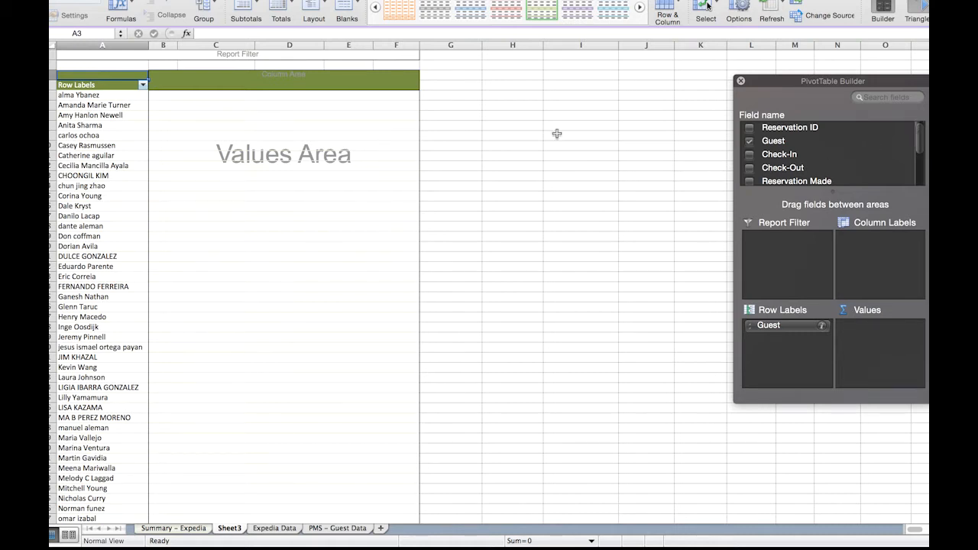
# Examine the guest names offered in the row labels filter and close it without changes
pyautogui.click(143, 85)
pyautogui.scroll(-15, 230, 226)
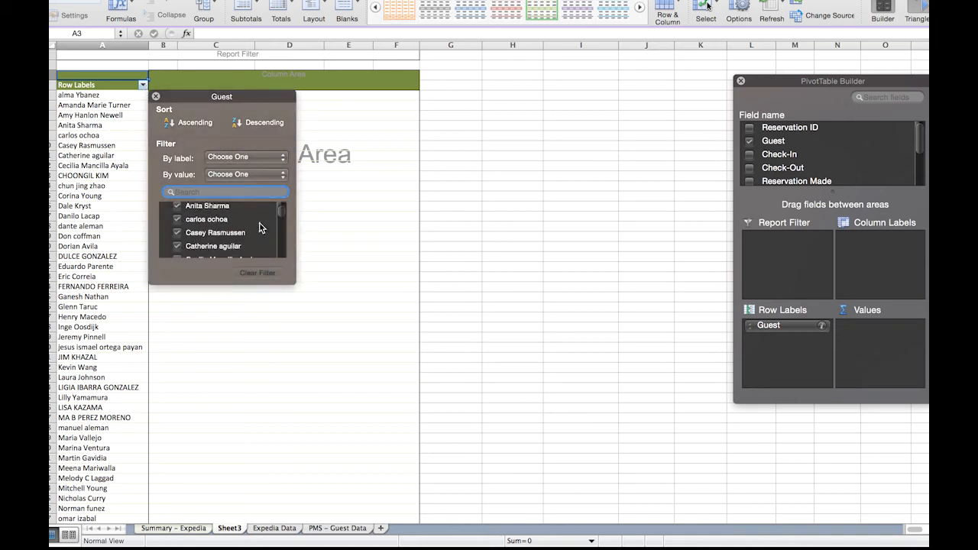
pyautogui.scroll(5, 260, 228)
pyautogui.scroll(10, 258, 227)
pyautogui.scroll(-12, 259, 229)
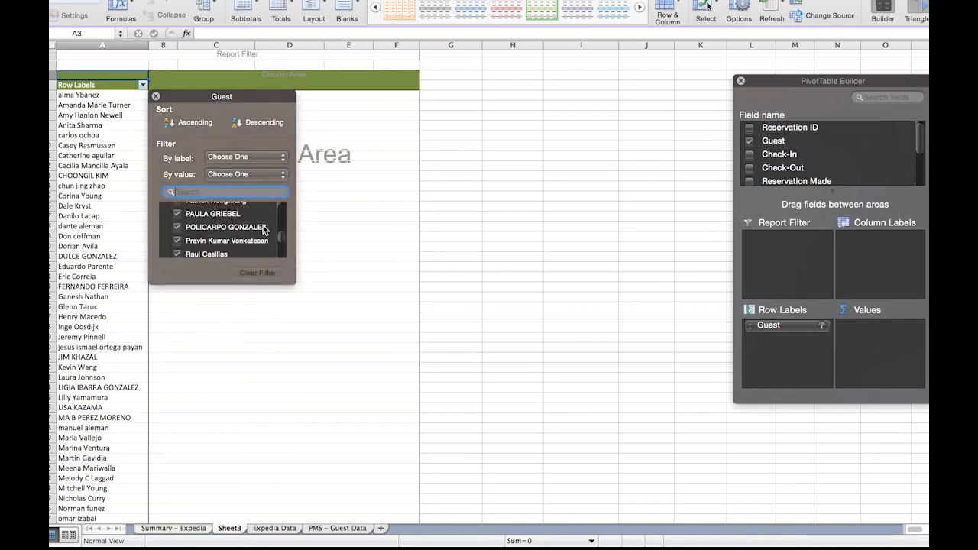
pyautogui.click(402, 256)
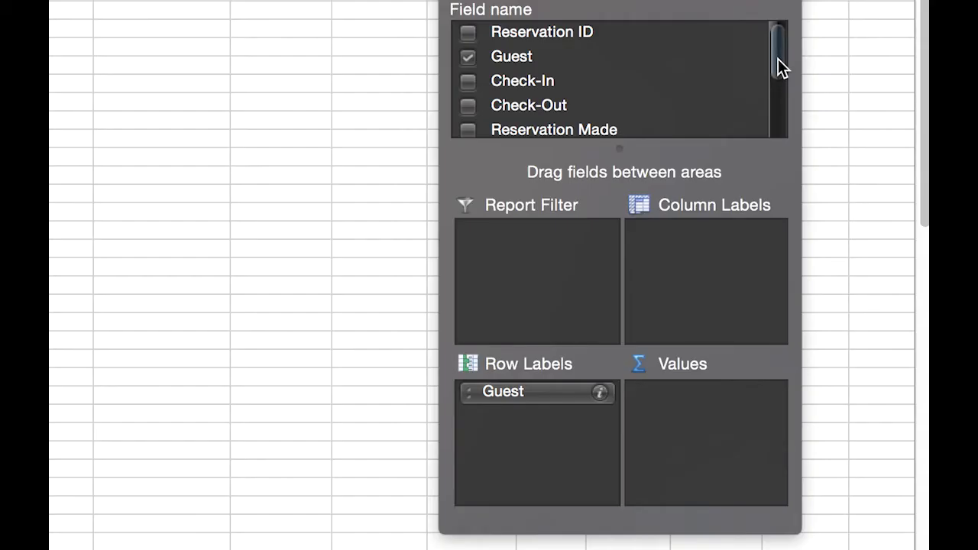
# Add the Status and Check-Out fields to the PivotTable's report filter
pyautogui.moveTo(919, 143); pyautogui.dragTo(914, 175)
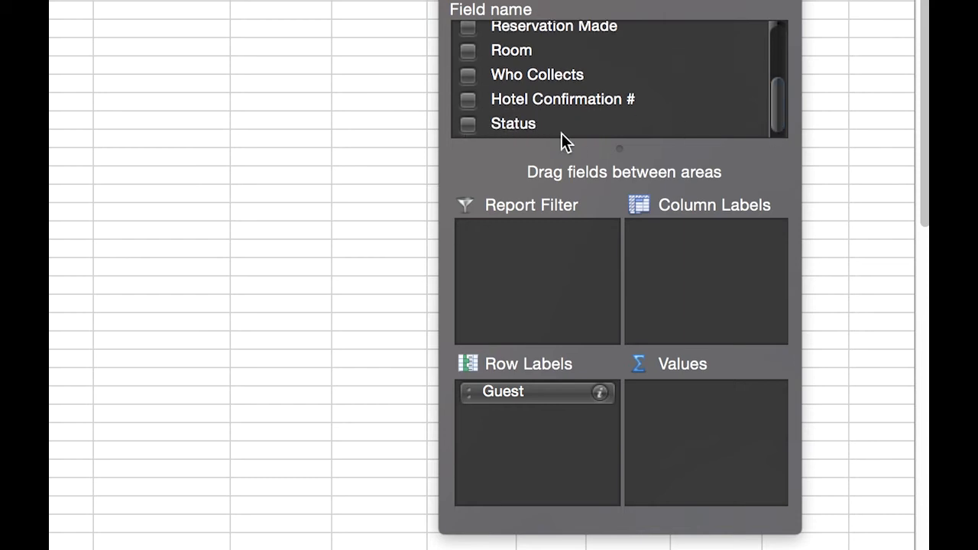
pyautogui.moveTo(518, 133); pyautogui.dragTo(535, 237)
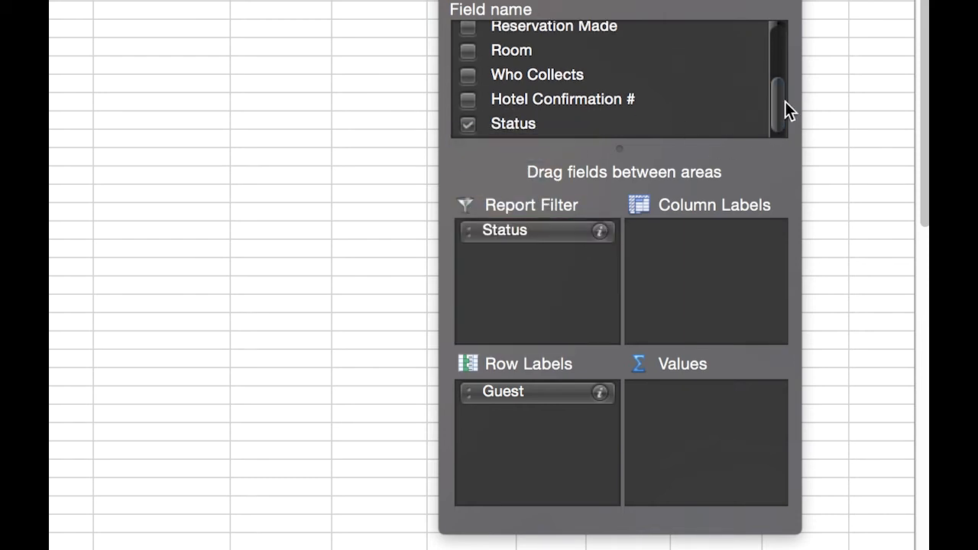
pyautogui.moveTo(784, 100); pyautogui.dragTo(782, 39)
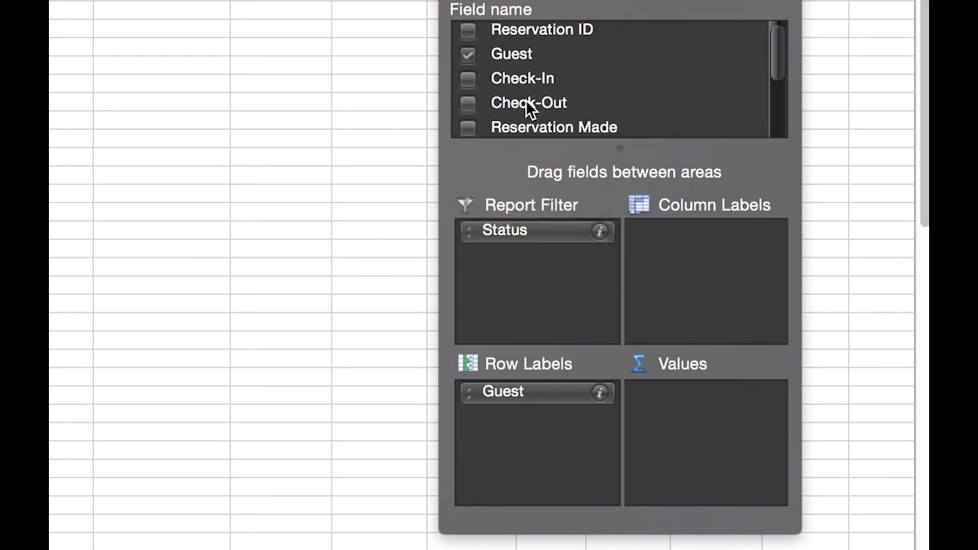
pyautogui.moveTo(526, 103); pyautogui.dragTo(570, 263)
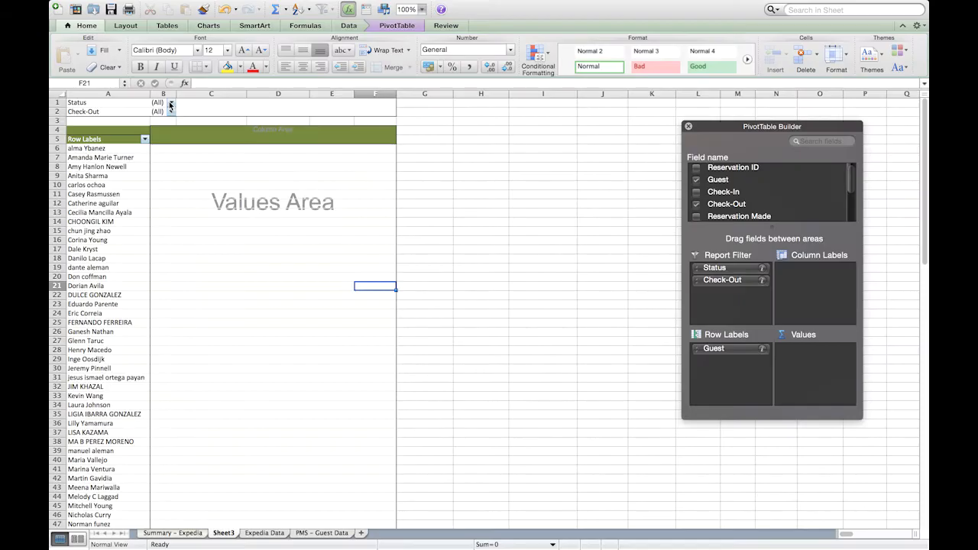
# Filter the PivotTable's Status field to show only Booked reservations
pyautogui.click(171, 105)
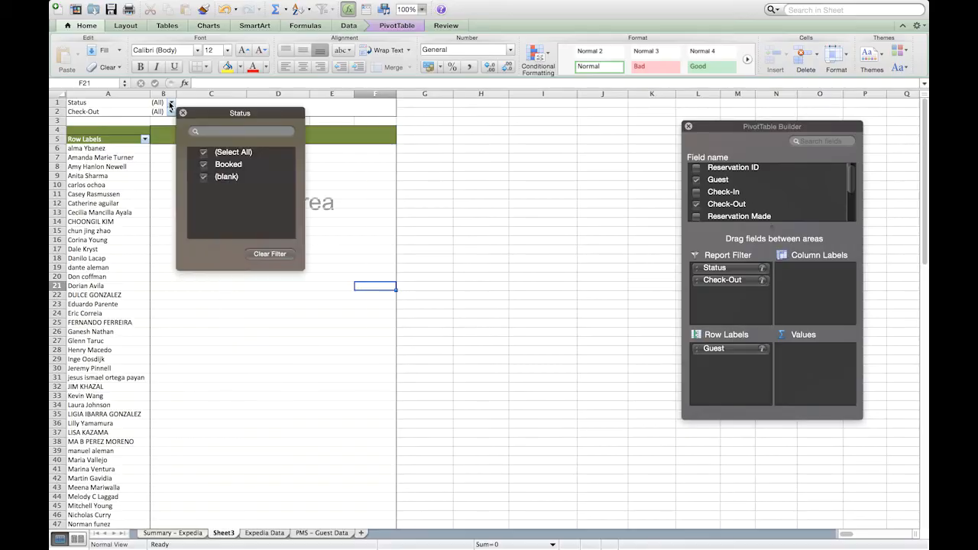
pyautogui.click(202, 150)
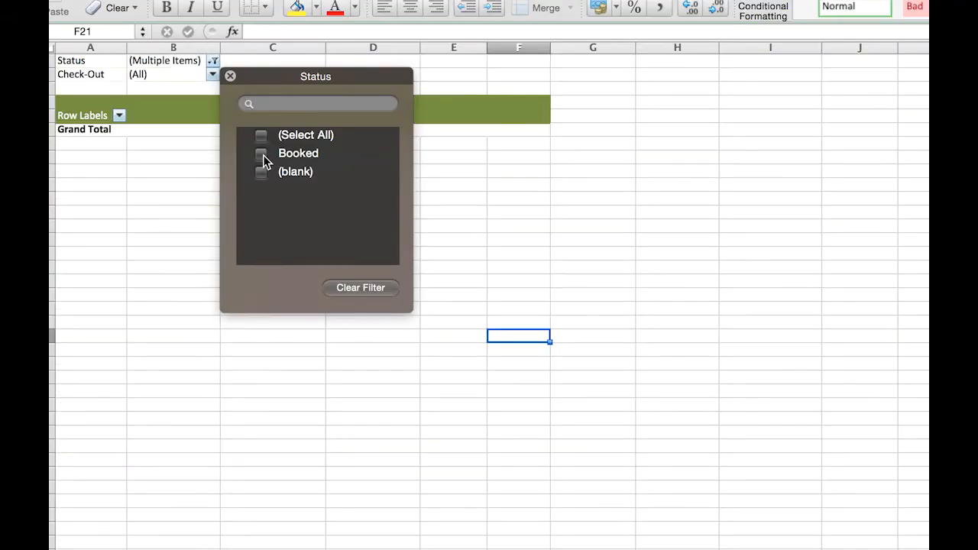
pyautogui.click(262, 156)
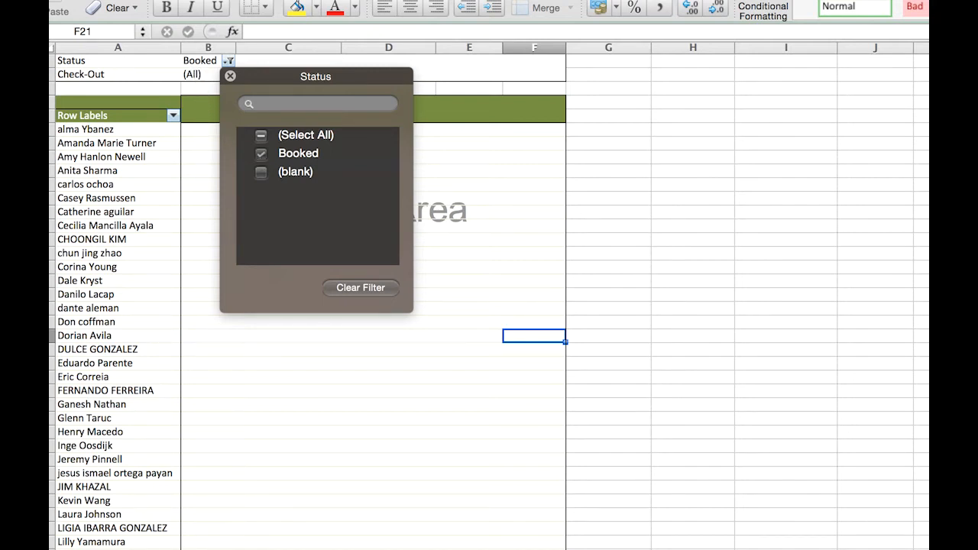
# Add the Who Collects field to the report filter and restrict it to Hotel
pyautogui.moveTo(753, 189); pyautogui.dragTo(761, 306)
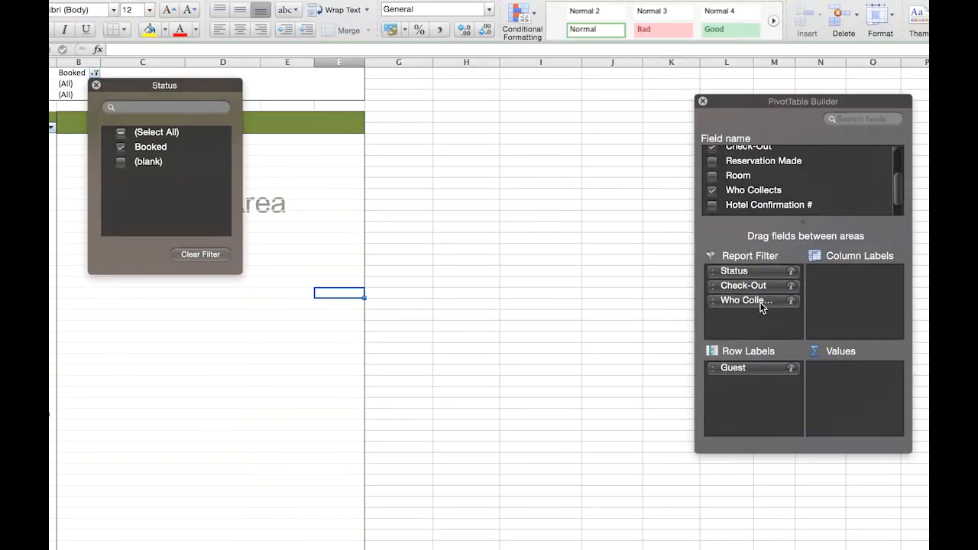
pyautogui.click(75, 105)
pyautogui.click(94, 94)
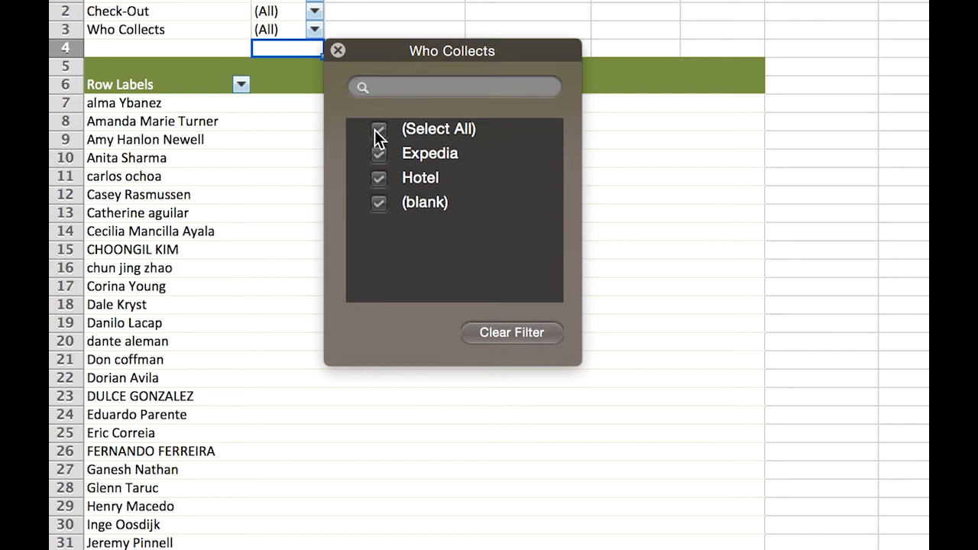
pyautogui.click(376, 129)
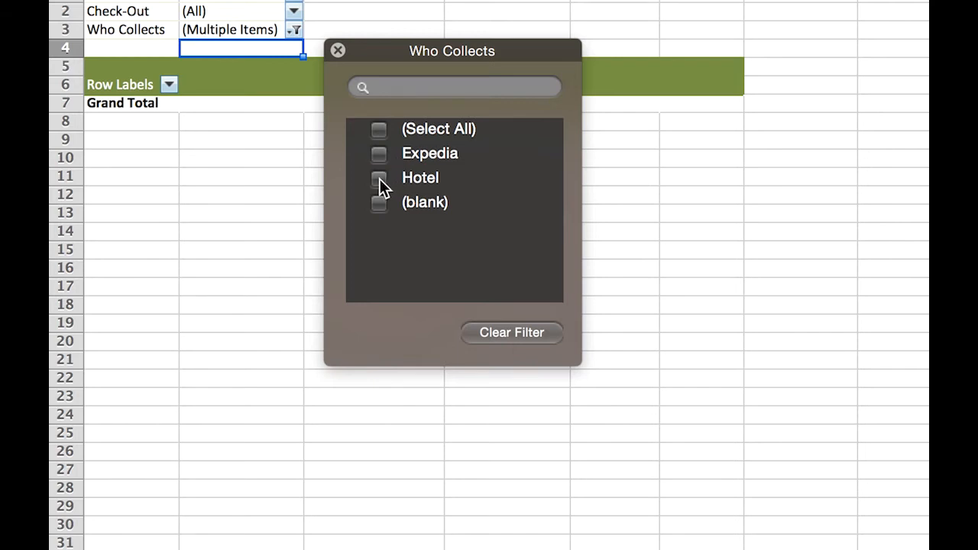
pyautogui.click(379, 179)
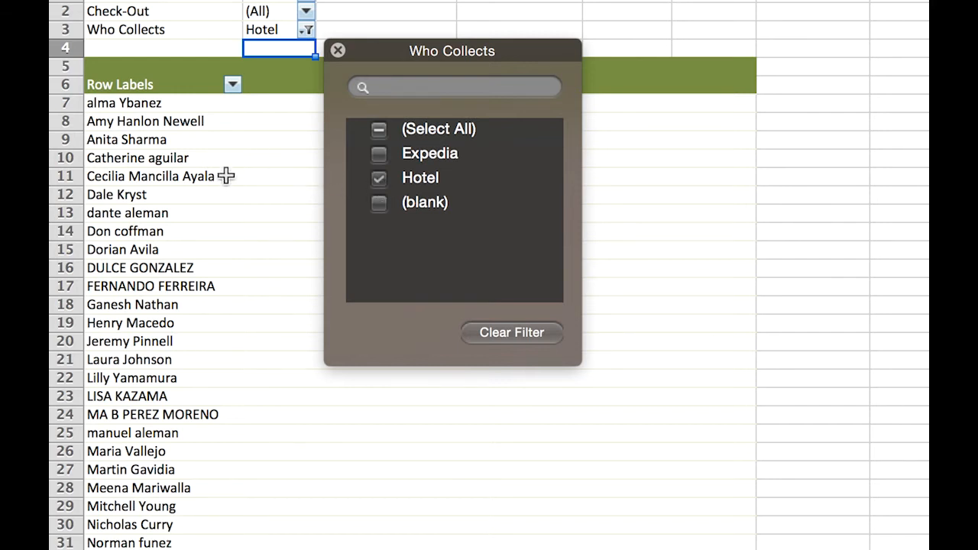
# Deselect all dates in the Check-Out filter and try switching individual August dates on and off
pyautogui.click(306, 11)
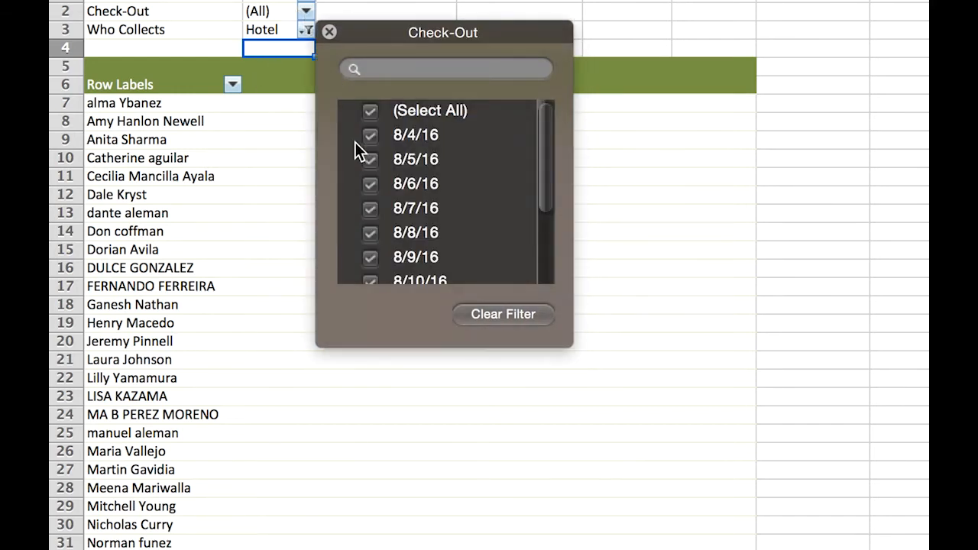
pyautogui.scroll(-3, 371, 145)
pyautogui.scroll(3, 371, 138)
pyautogui.click(368, 109)
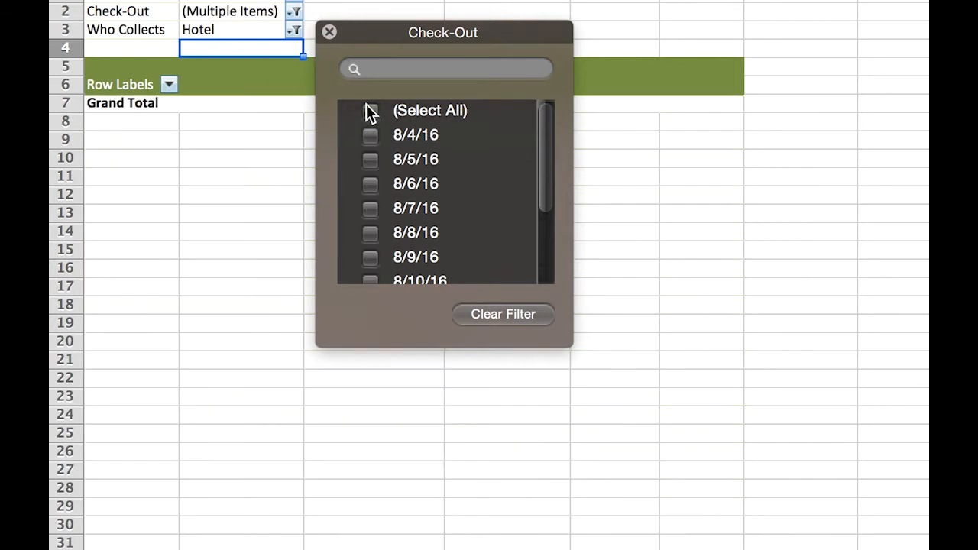
pyautogui.click(371, 185)
pyautogui.click(374, 187)
pyautogui.click(372, 202)
pyautogui.click(371, 214)
pyautogui.click(370, 230)
pyautogui.click(371, 231)
pyautogui.click(373, 256)
pyautogui.click(374, 259)
pyautogui.click(367, 184)
pyautogui.click(367, 183)
pyautogui.scroll(-1, 369, 195)
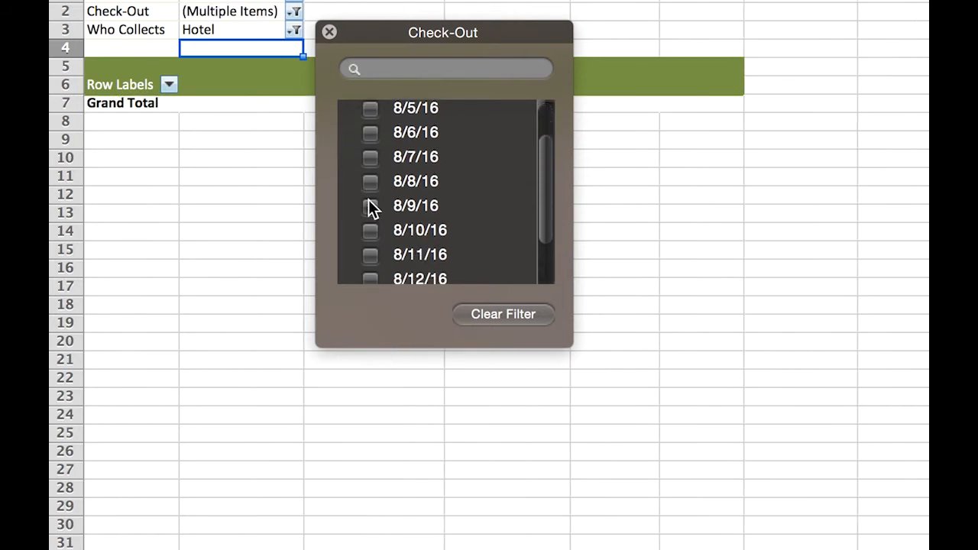
pyautogui.click(370, 230)
pyautogui.click(370, 230)
pyautogui.click(370, 206)
pyautogui.click(369, 207)
pyautogui.scroll(-2, 370, 210)
pyautogui.scroll(4, 369, 213)
pyautogui.click(290, 176)
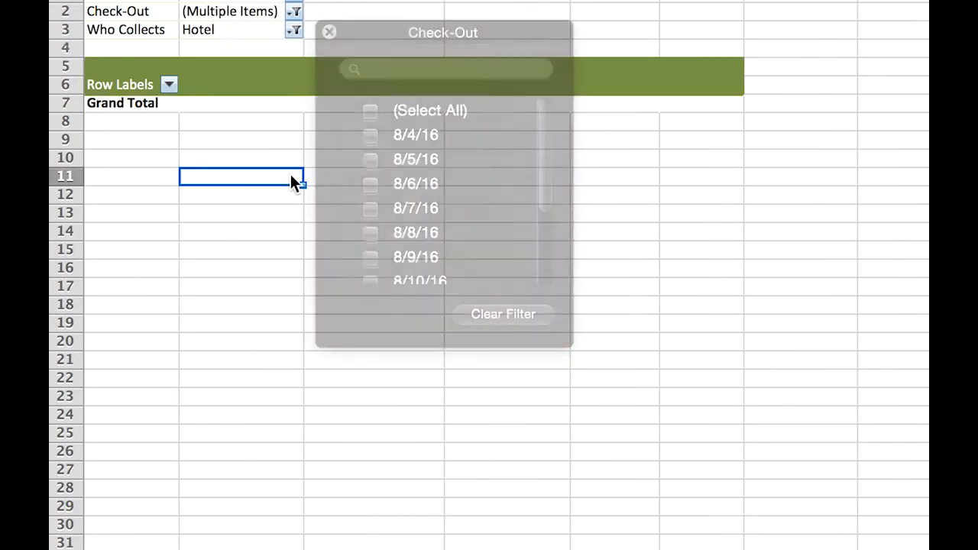
# Reselect all dates in the Check-Out report filter
pyautogui.click(365, 29)
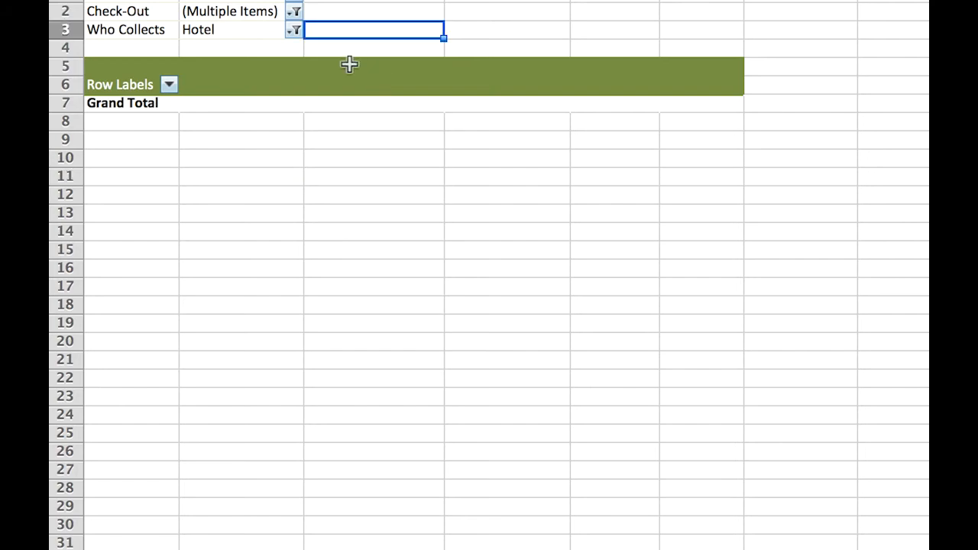
pyautogui.click(295, 14)
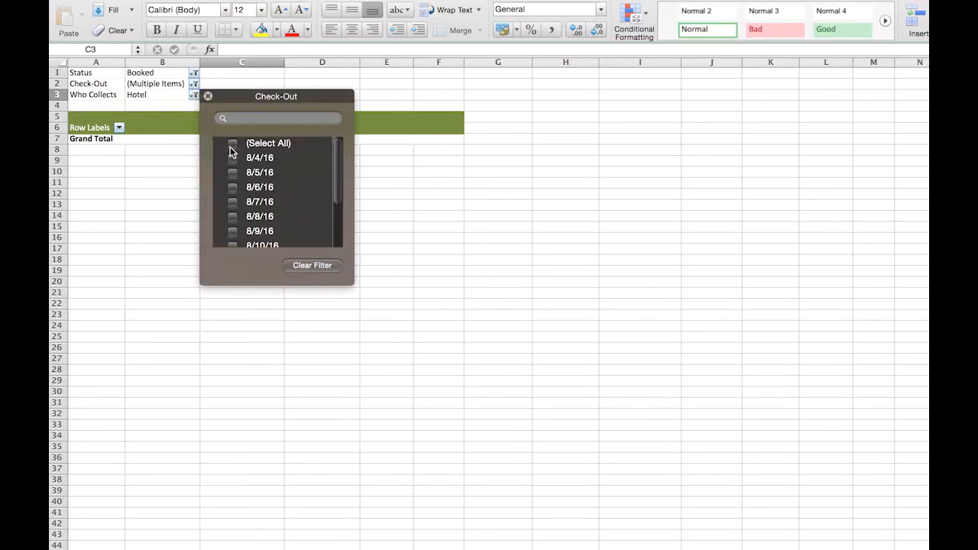
pyautogui.click(232, 142)
# Examine the Rate Plan column in the PMS - Guest Data sheet
pyautogui.click(185, 226)
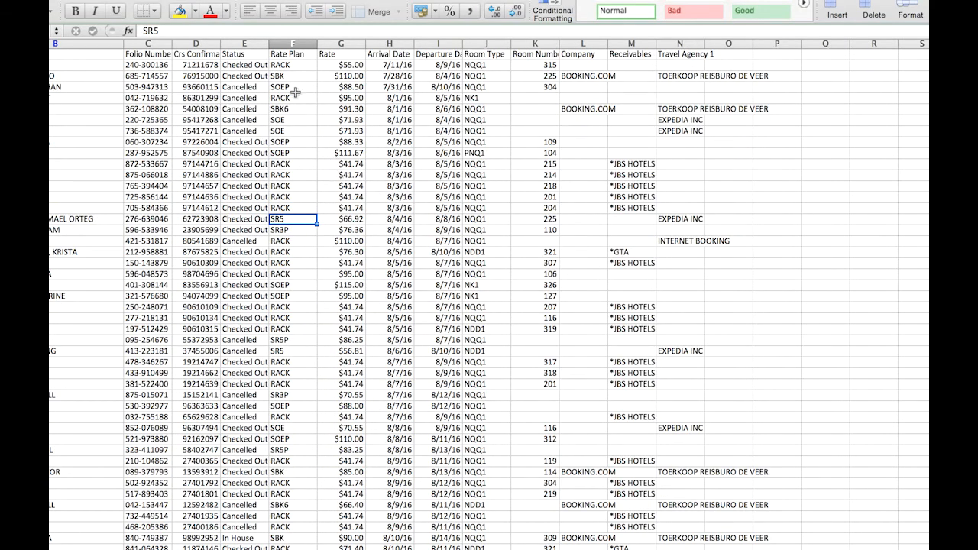
pyautogui.click(296, 43)
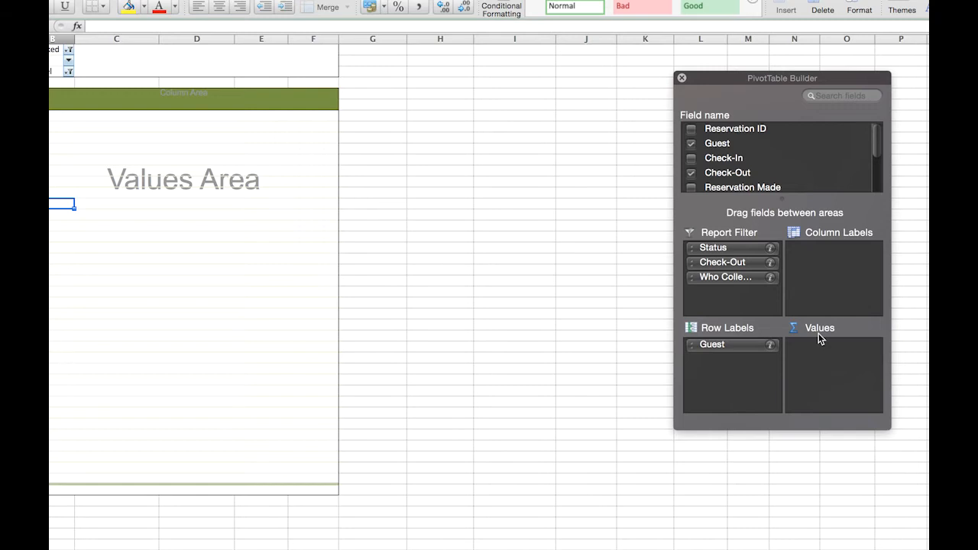
# Remove all current fields from the PivotTable and place Check-Out in the row labels
pyautogui.moveTo(766, 344); pyautogui.dragTo(795, 243)
pyautogui.moveTo(733, 248); pyautogui.dragTo(832, 150)
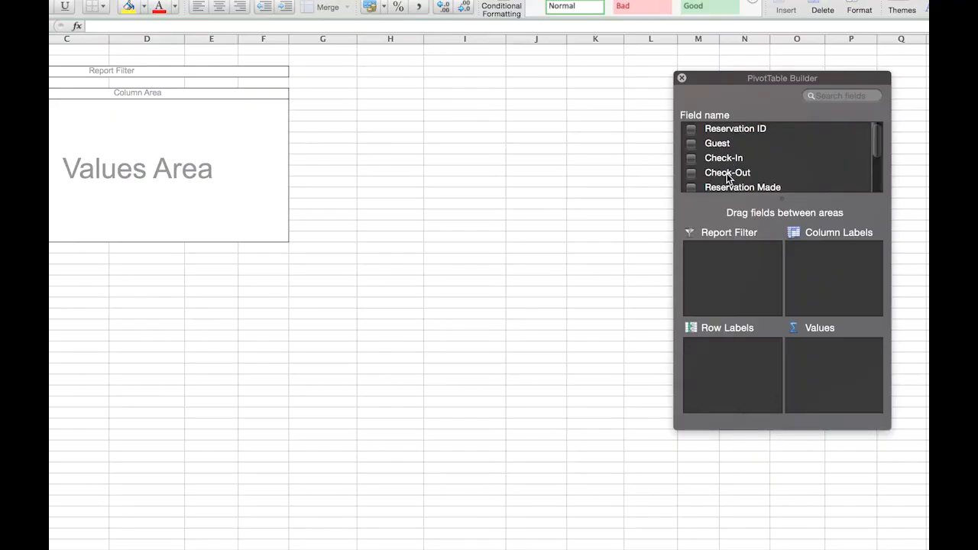
pyautogui.moveTo(730, 173); pyautogui.dragTo(735, 359)
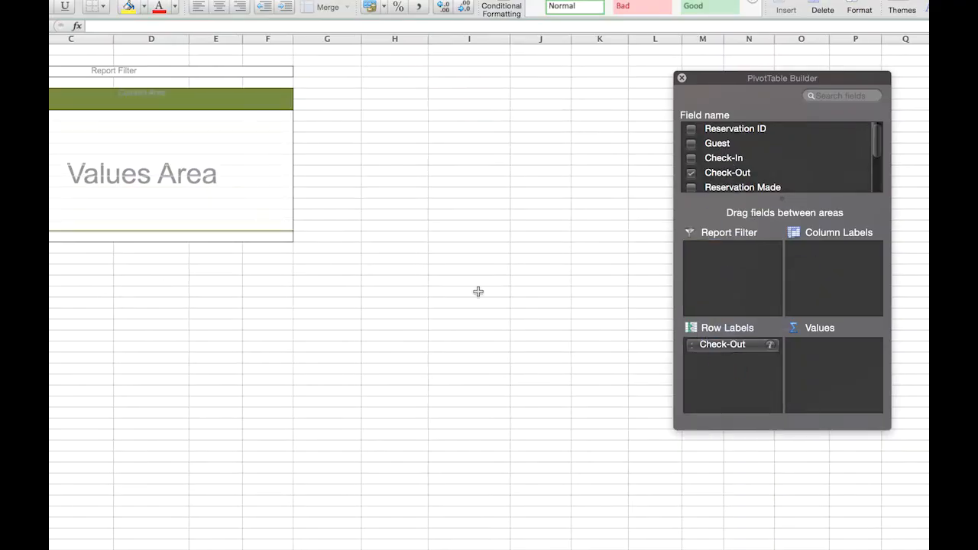
# Examine the Check-Out column and its filter options in the Expedia Data sheet, leaving the filter unchanged
pyautogui.click(138, 547)
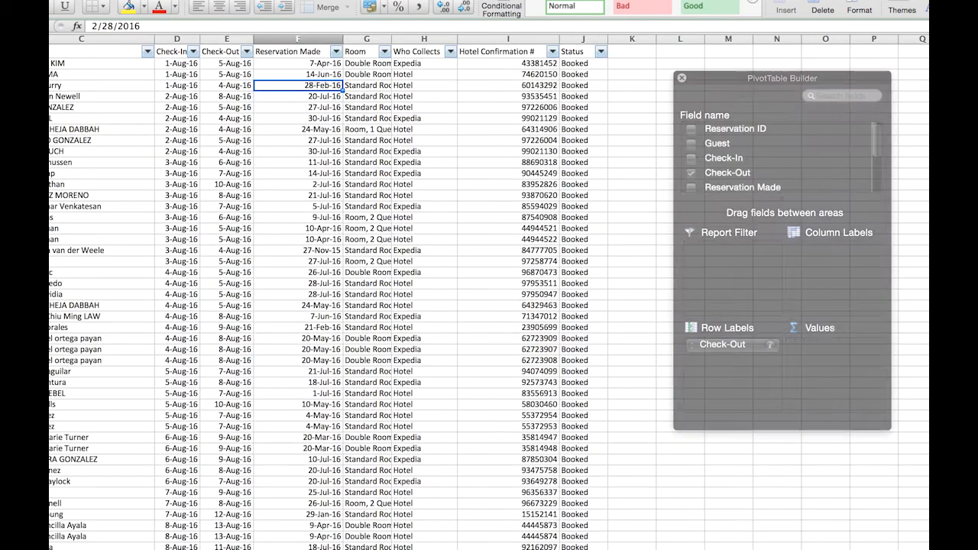
pyautogui.click(247, 51)
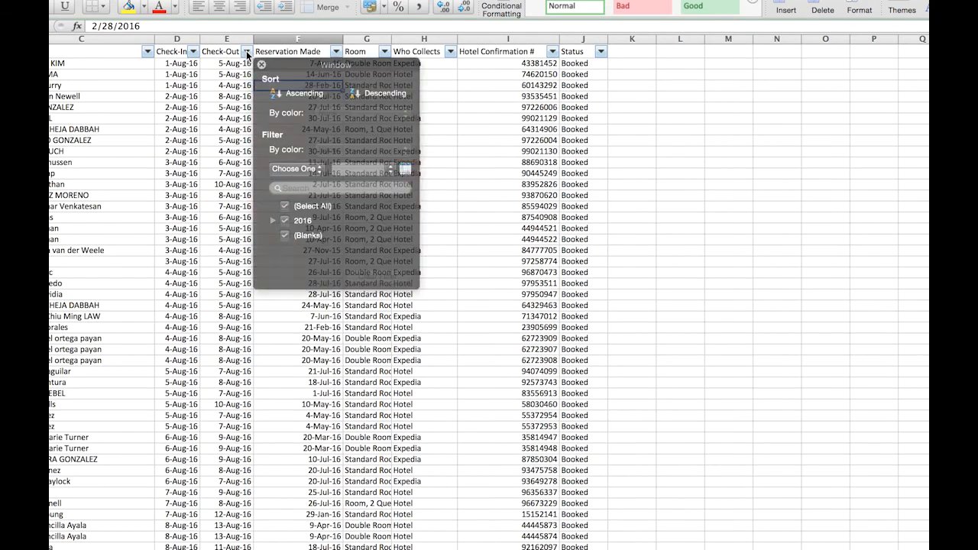
pyautogui.click(466, 174)
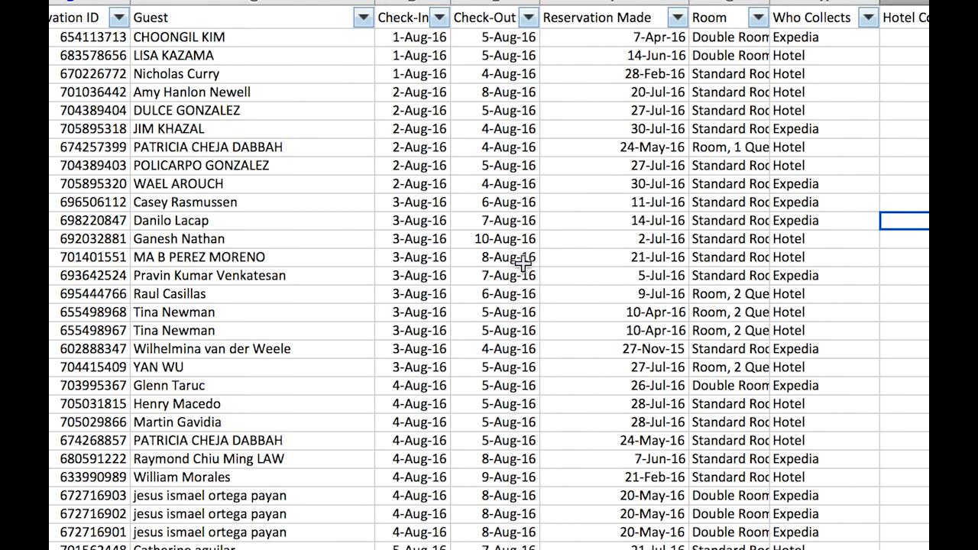
pyautogui.moveTo(510, 367)
pyautogui.mouseDown()
pyautogui.moveTo(523, 400)
pyautogui.moveTo(509, 440)
pyautogui.mouseUp()
pyautogui.moveTo(499, 496); pyautogui.dragTo(499, 532)
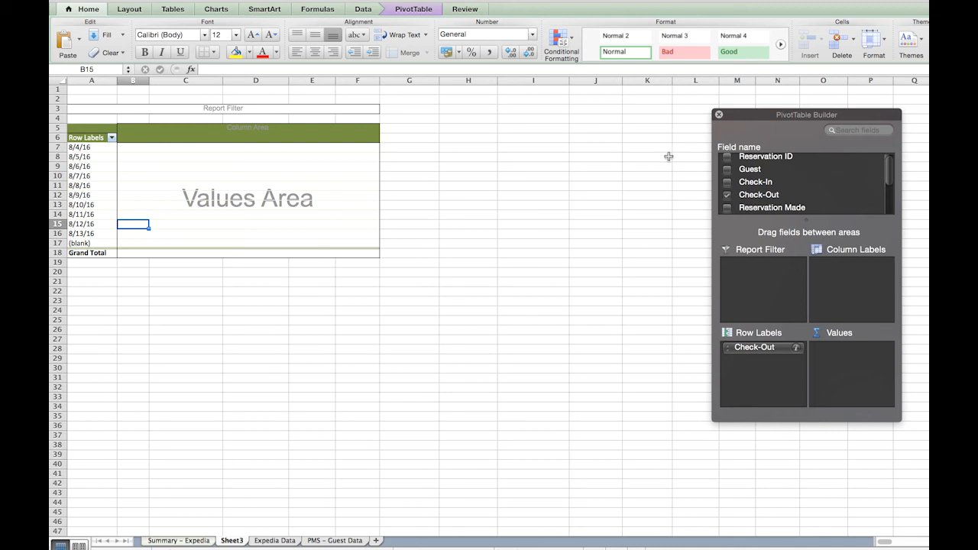
# Add the Who Collects field to the PivotTable's column labels and select all of its items
pyautogui.scroll(-4, 809, 184)
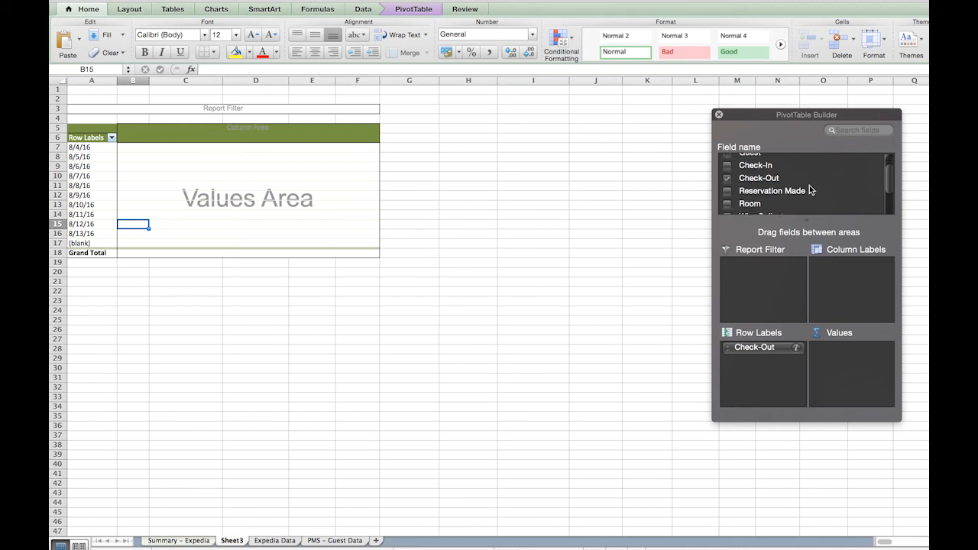
pyautogui.moveTo(764, 181); pyautogui.dragTo(844, 267)
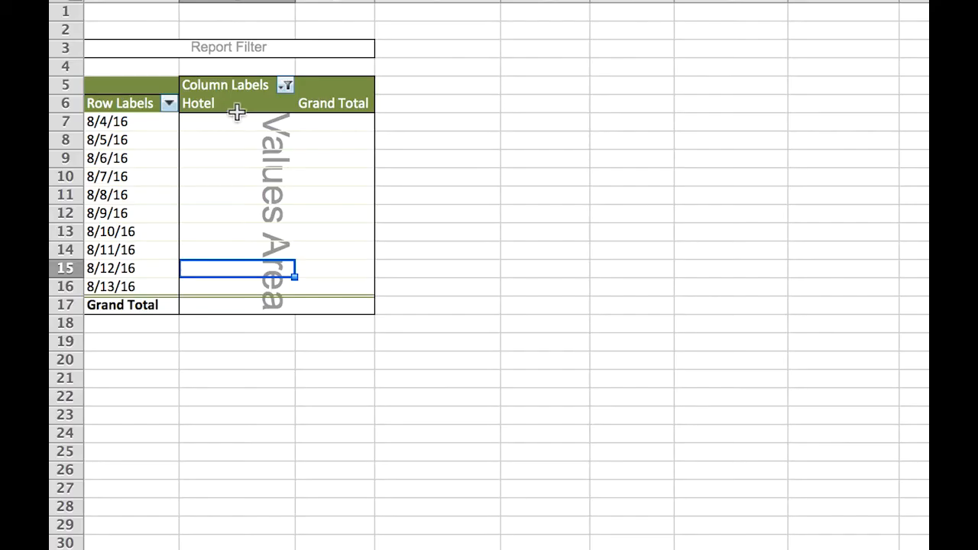
pyautogui.click(285, 85)
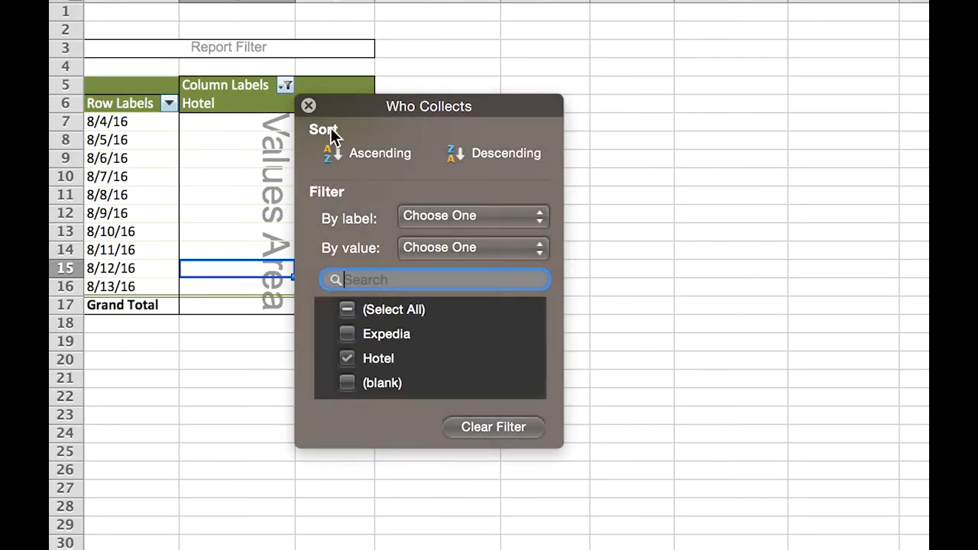
pyautogui.click(348, 310)
pyautogui.click(682, 238)
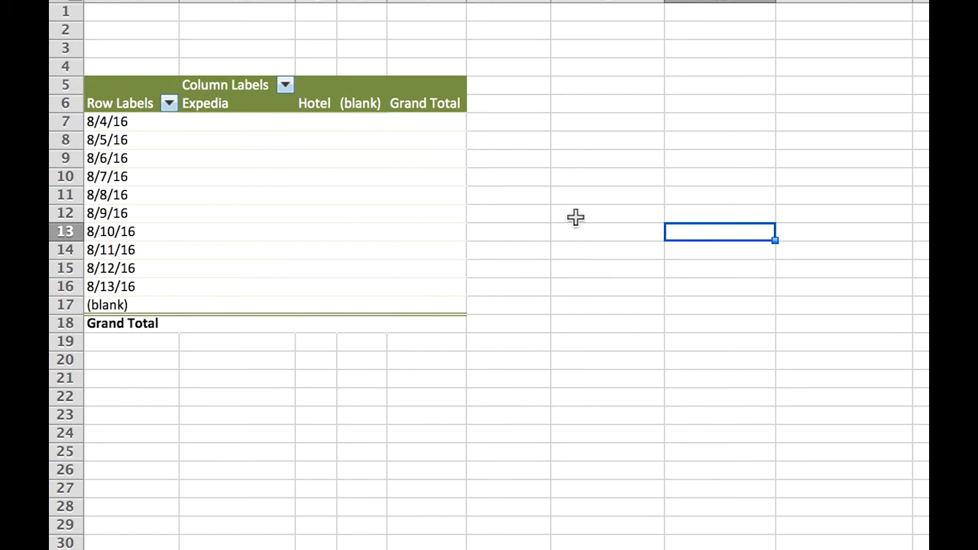
# Exclude the (blank) item from the Who Collects column labels, keeping only Expedia and Hotel
pyautogui.click(251, 162)
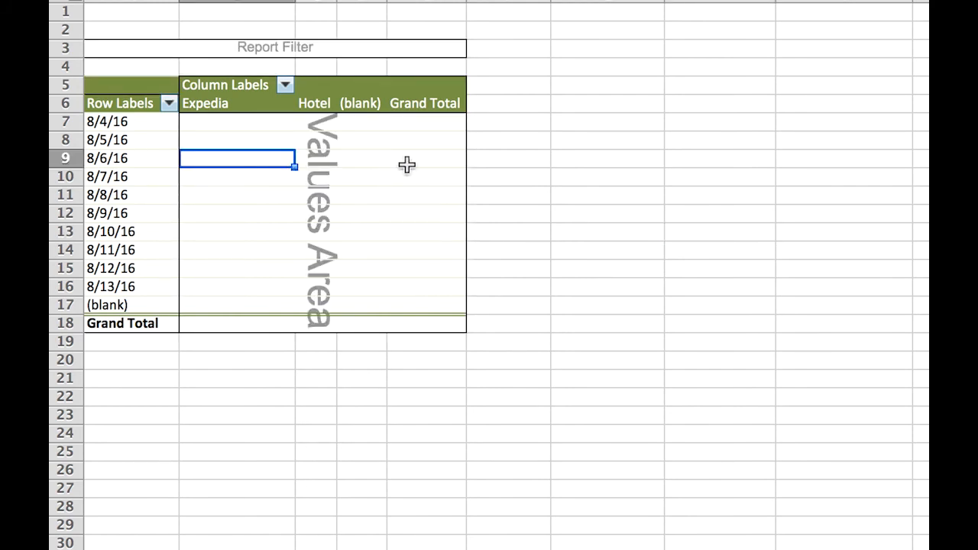
pyautogui.click(362, 158)
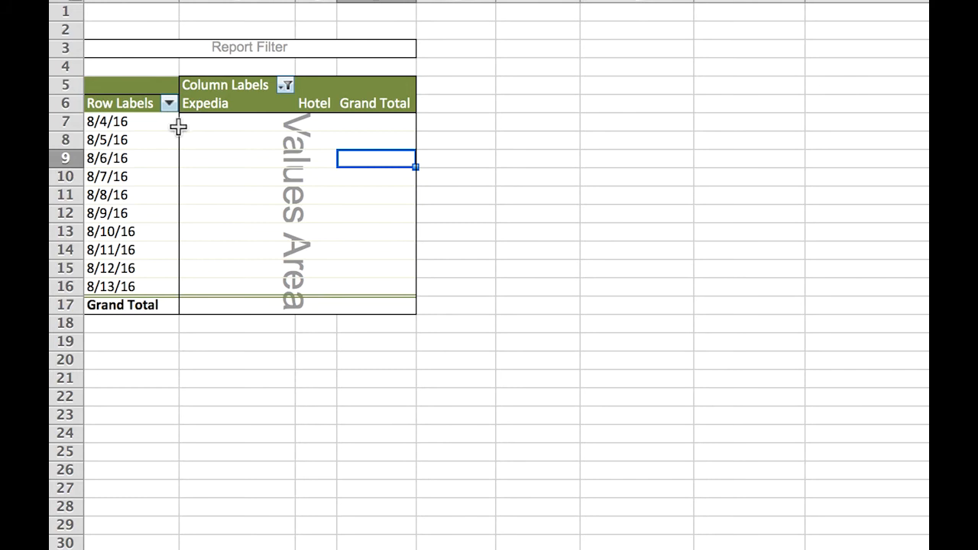
# Add the Guest field to the PivotTable's values as a count per check-out date and collecting party
pyautogui.click(211, 104)
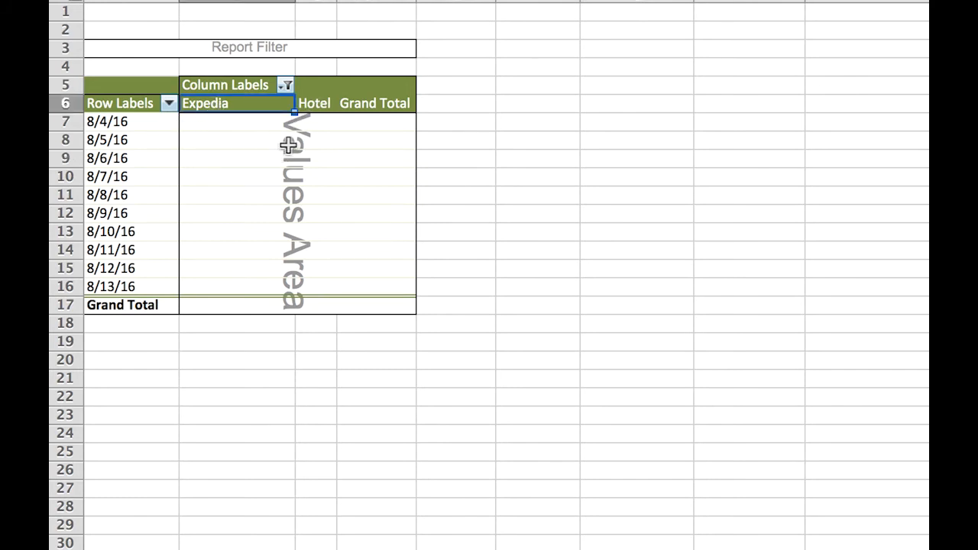
pyautogui.click(318, 104)
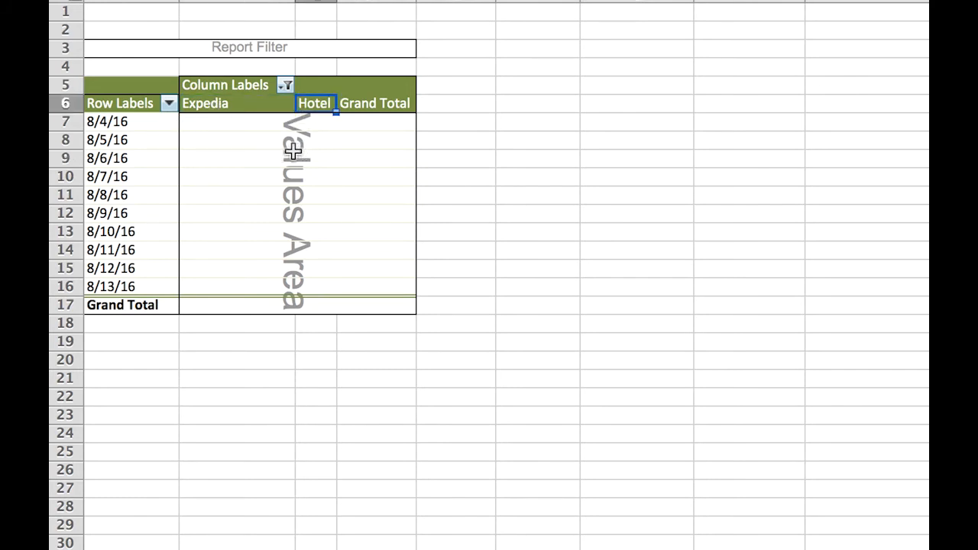
pyautogui.moveTo(106, 120); pyautogui.dragTo(114, 283)
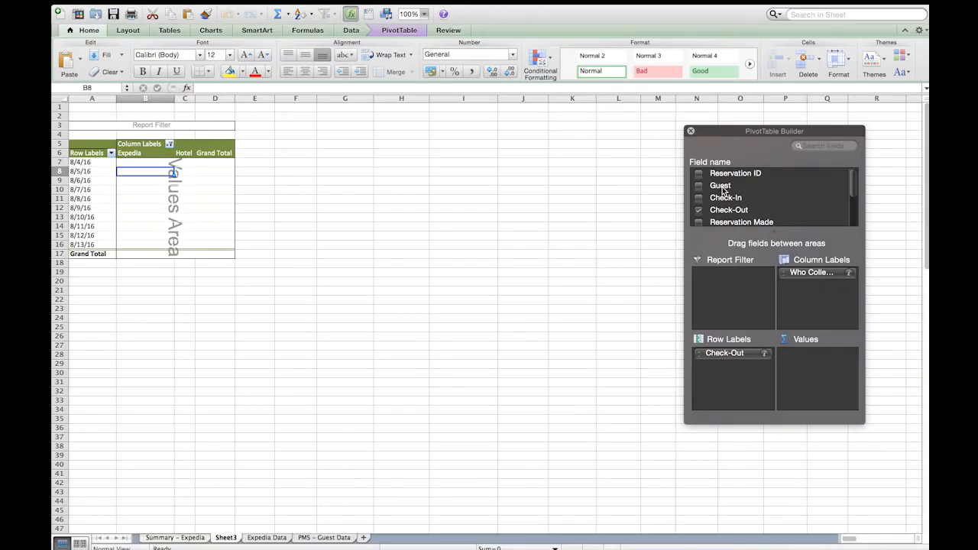
pyautogui.moveTo(721, 189); pyautogui.dragTo(817, 364)
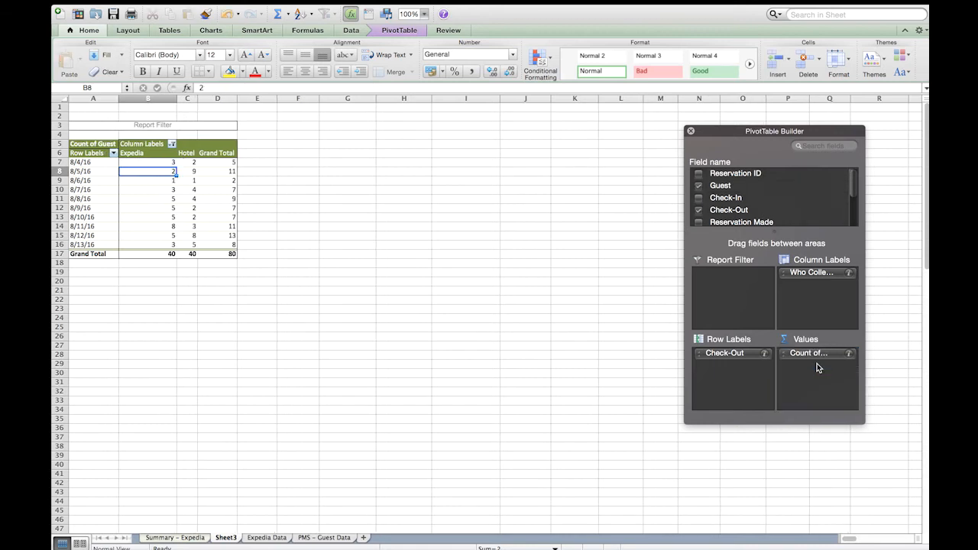
pyautogui.click(148, 281)
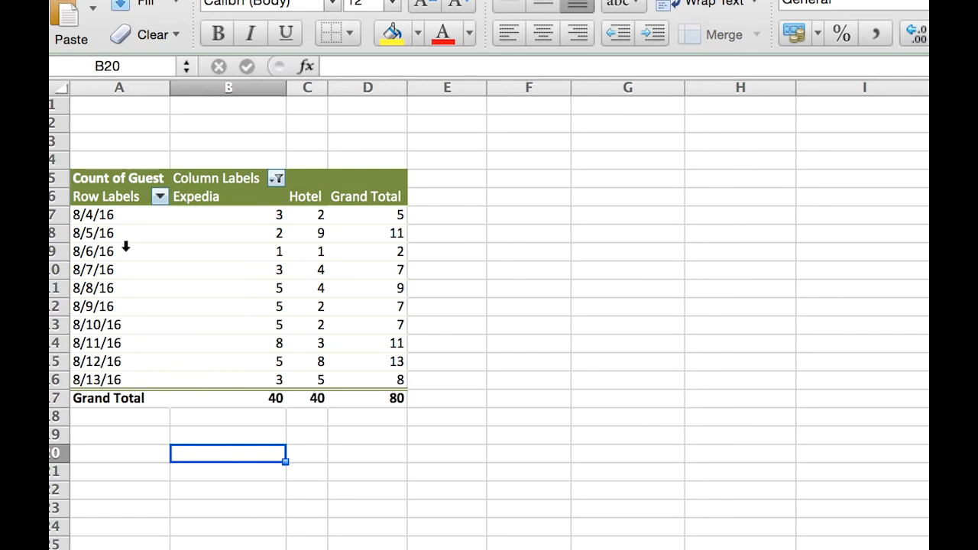
# Review the Expedia and Hotel guest counts for the check-out dates from 8/4/16 to 8/13/16
pyautogui.moveTo(256, 215); pyautogui.dragTo(259, 379)
pyautogui.moveTo(320, 215); pyautogui.dragTo(316, 382)
pyautogui.click(504, 304)
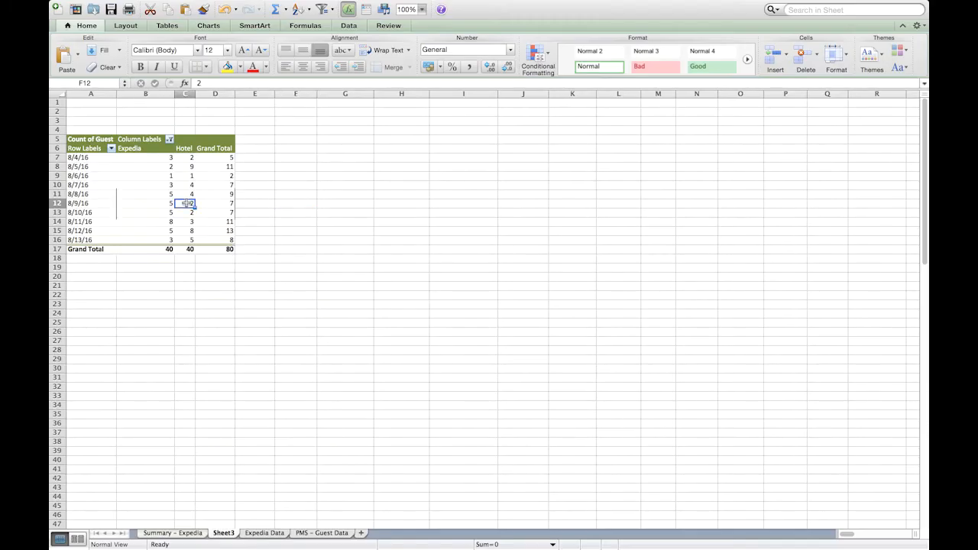
# Count the guest names in the Expedia Data sheet filtered to Hotel, to check the PivotTable's Hotel total
pyautogui.click(186, 203)
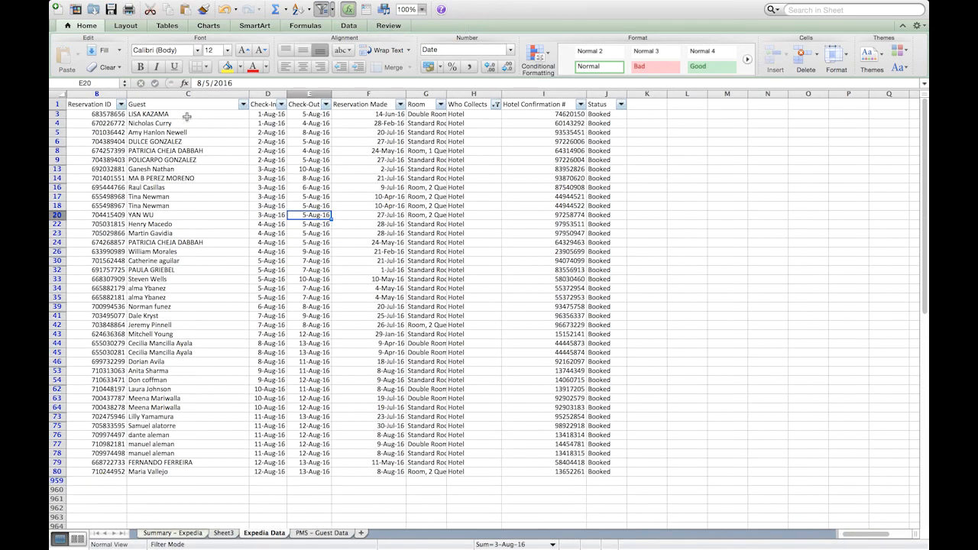
pyautogui.moveTo(186, 115); pyautogui.dragTo(208, 469)
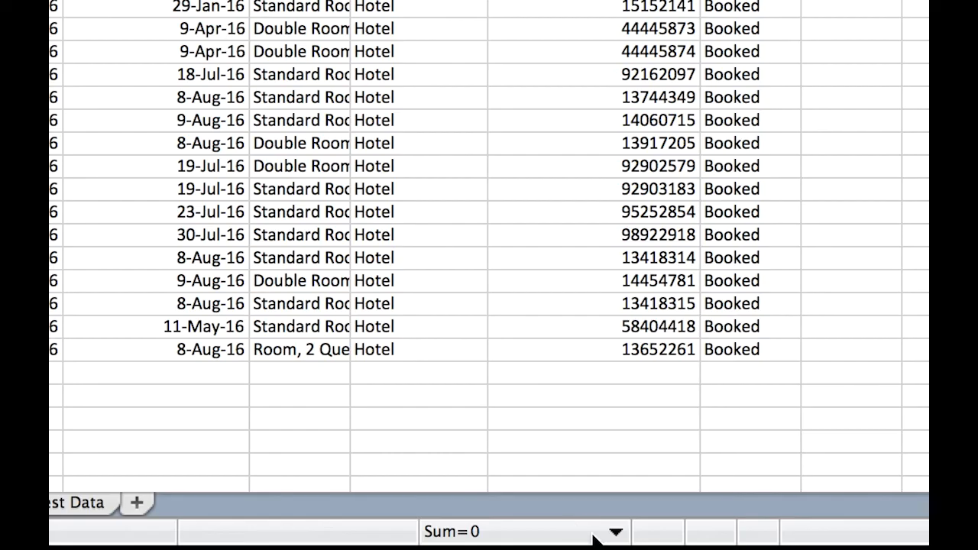
pyautogui.click(553, 544)
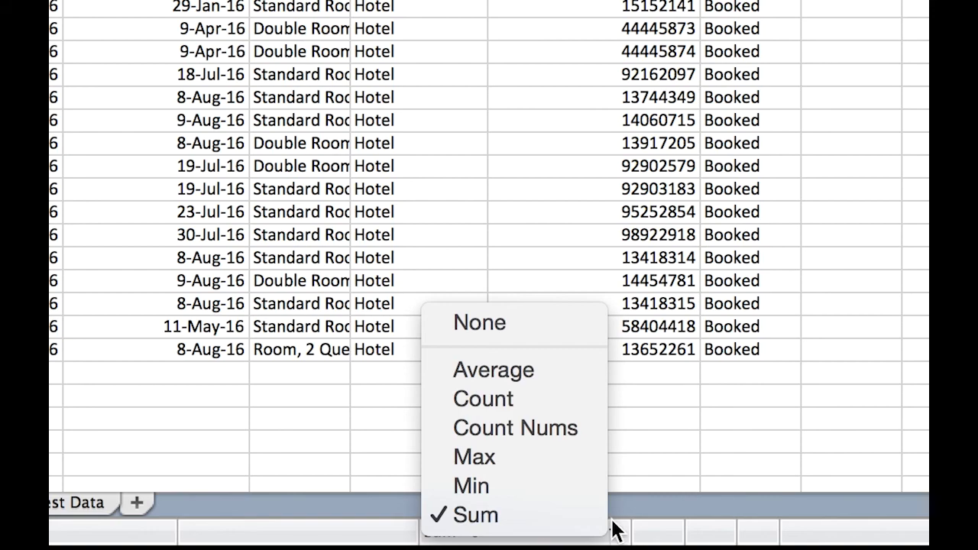
pyautogui.click(553, 398)
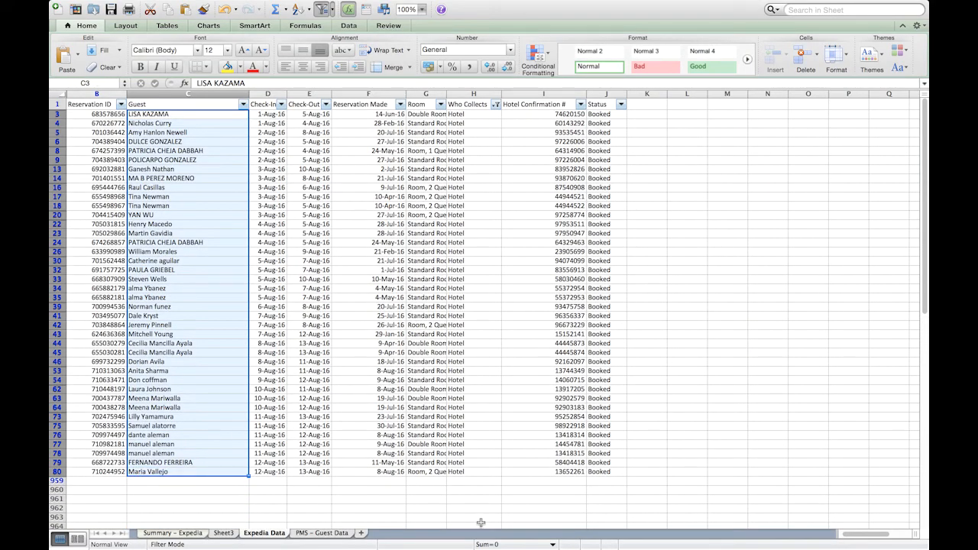
# Filter Who Collects to Expedia instead of Hotel and select the listed guest names to check their count
pyautogui.click(496, 104)
pyautogui.click(527, 273)
pyautogui.click(527, 285)
pyautogui.click(201, 145)
pyautogui.moveTo(193, 114); pyautogui.dragTo(221, 372)
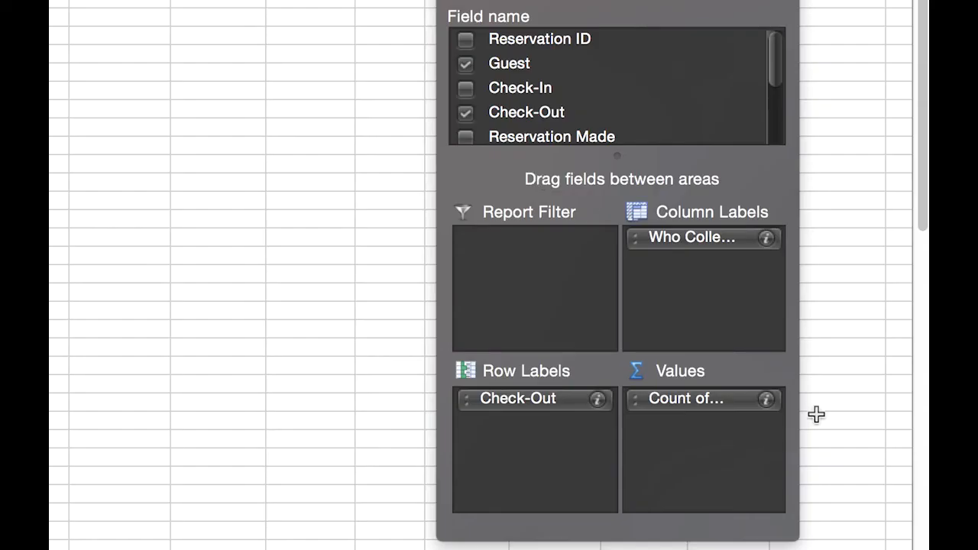
# Open the settings of the PivotTable's Count of Guest value field and choose Sum as the summary function
pyautogui.click(766, 398)
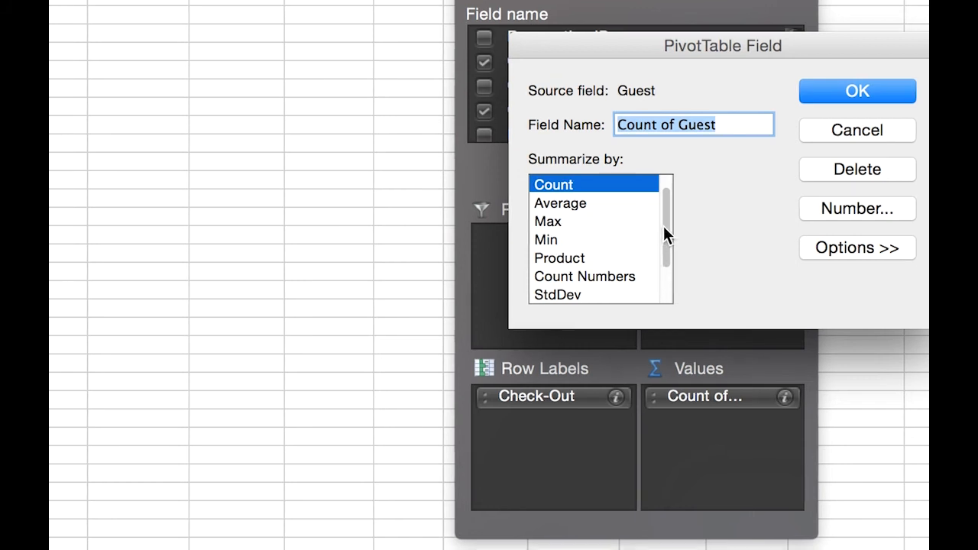
pyautogui.moveTo(666, 223); pyautogui.dragTo(666, 196)
pyautogui.click(580, 184)
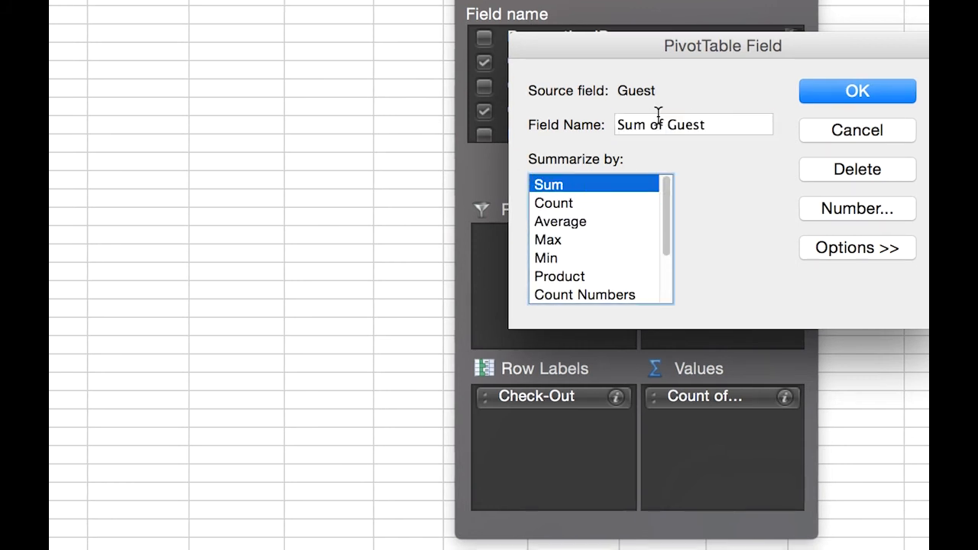
pyautogui.click(631, 128)
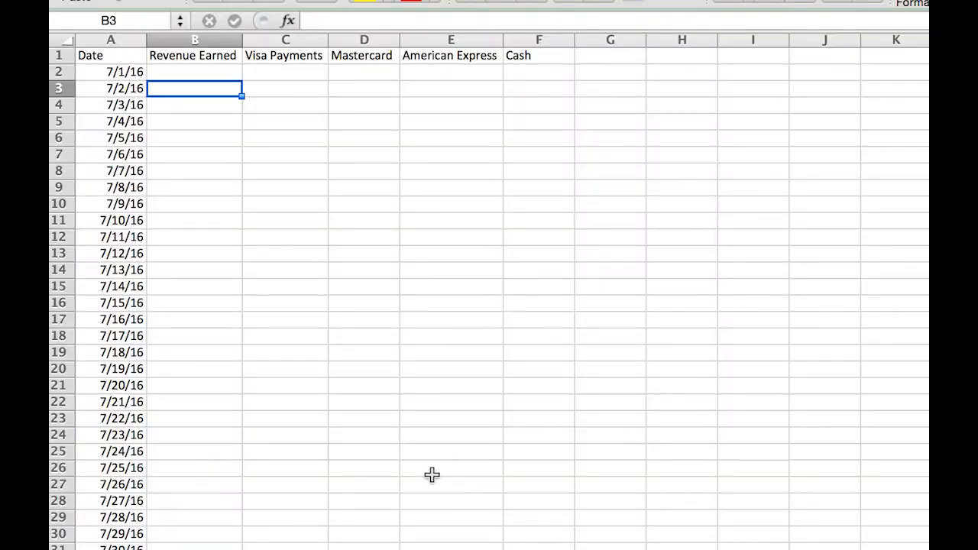
# Examine the Revenue Earned, Visa, Mastercard, American Express and Cash columns of the daily sheet one after another
pyautogui.click(194, 39)
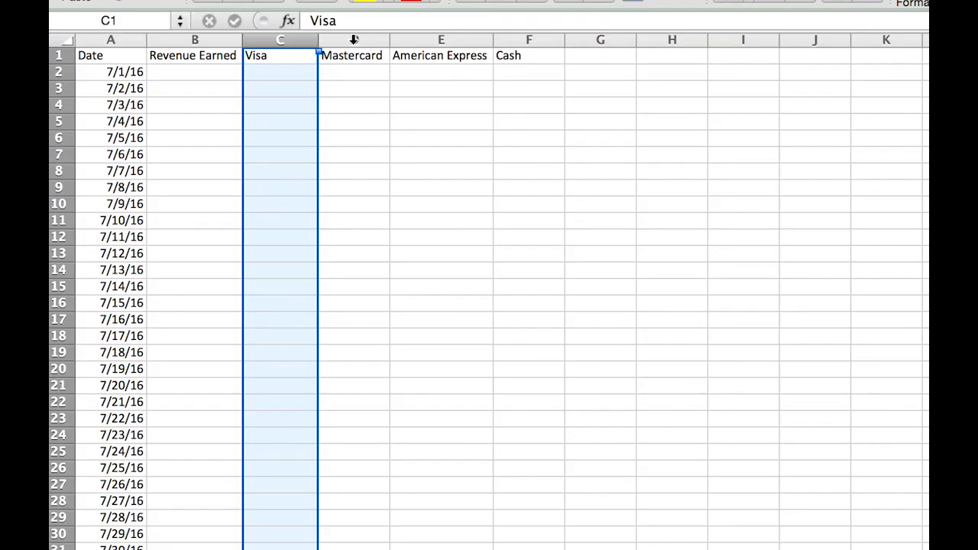
pyautogui.click(354, 39)
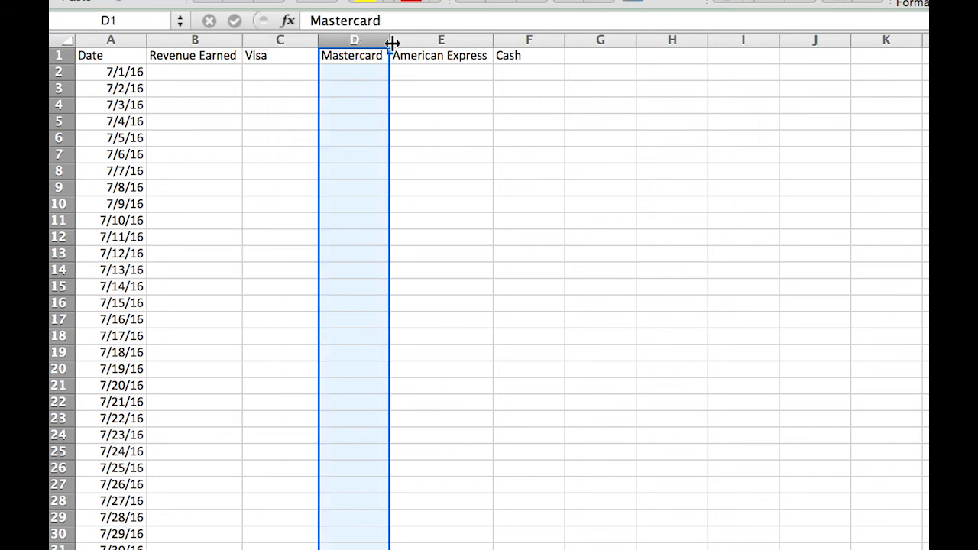
pyautogui.click(412, 40)
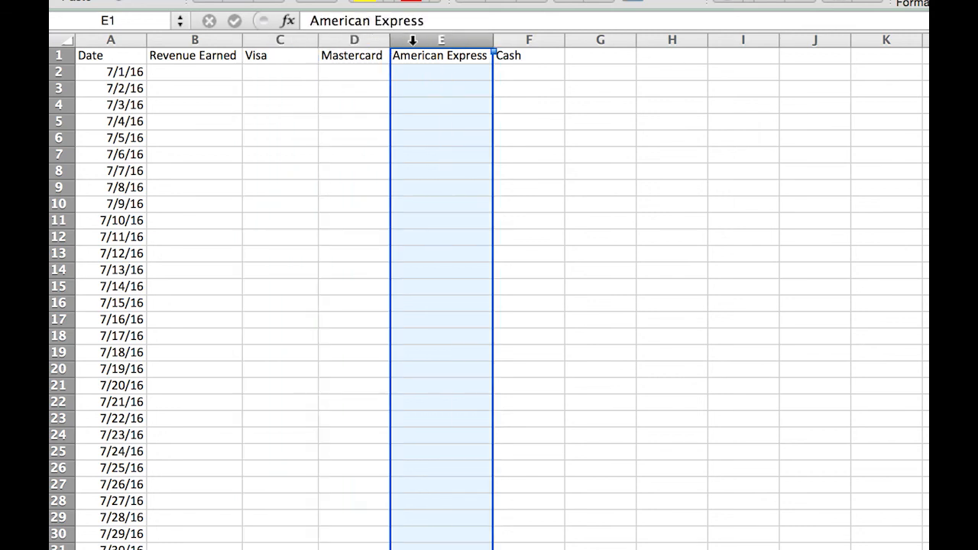
pyautogui.click(531, 41)
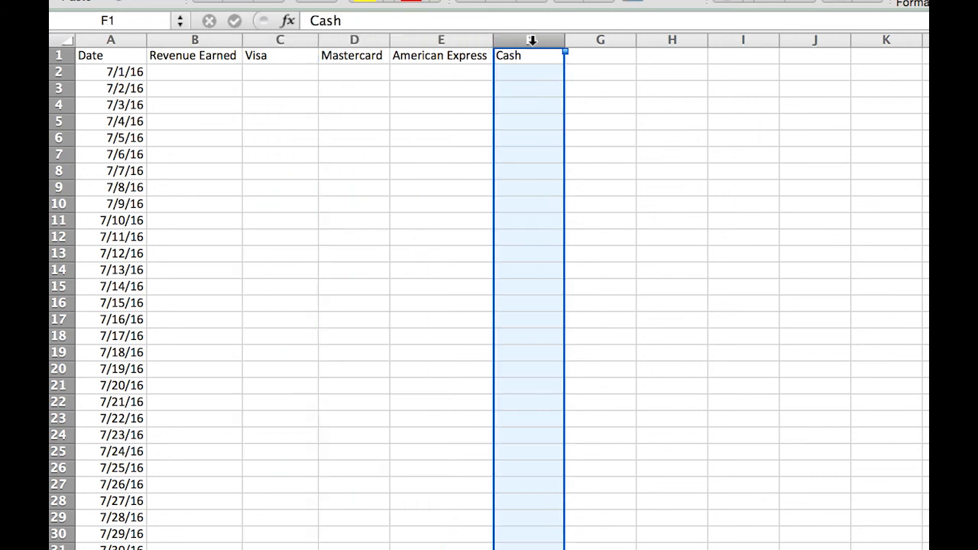